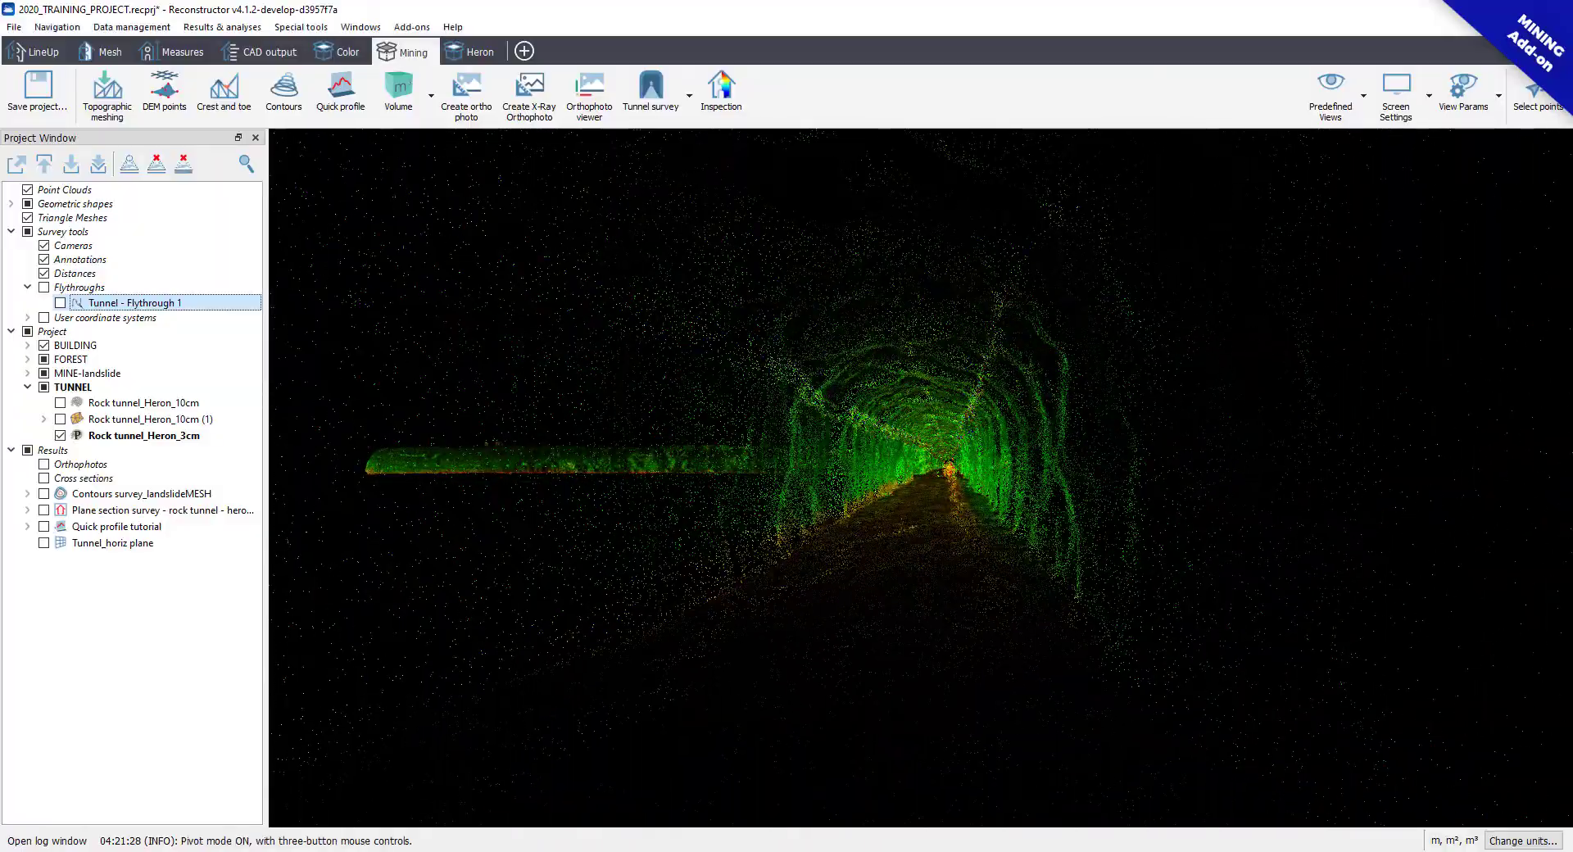
Step: Create a new Tunnel cross sections survey in the Recipe Window named 'tunnel survey tutorial'
{"action": "left_click", "coordinate": [652, 90]}
{"action": "left_click", "coordinate": [656, 229]}
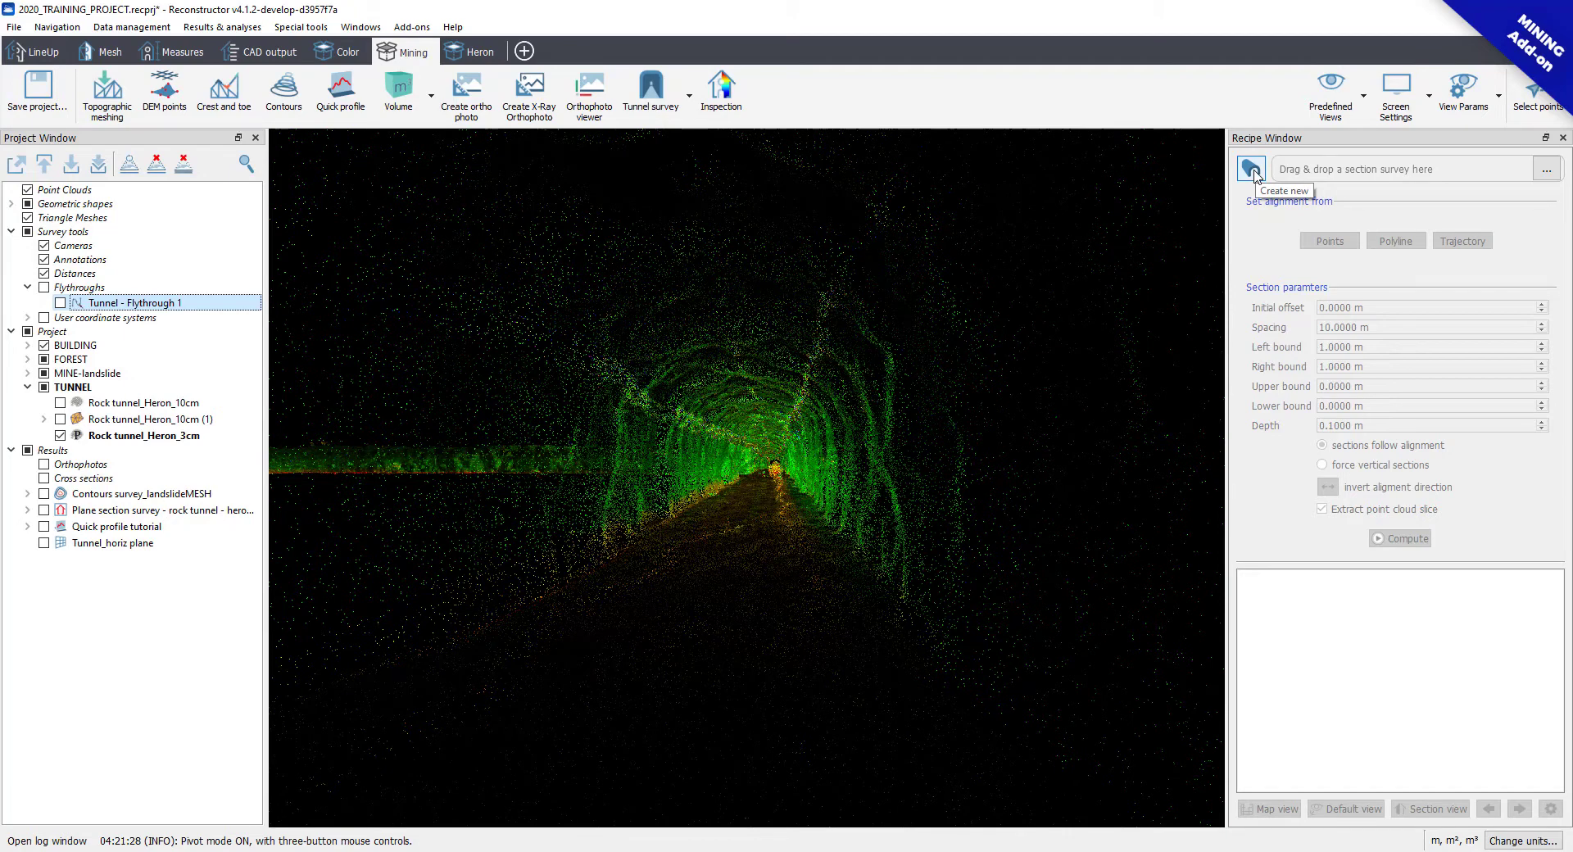
{"action": "left_click", "coordinate": [1252, 169]}
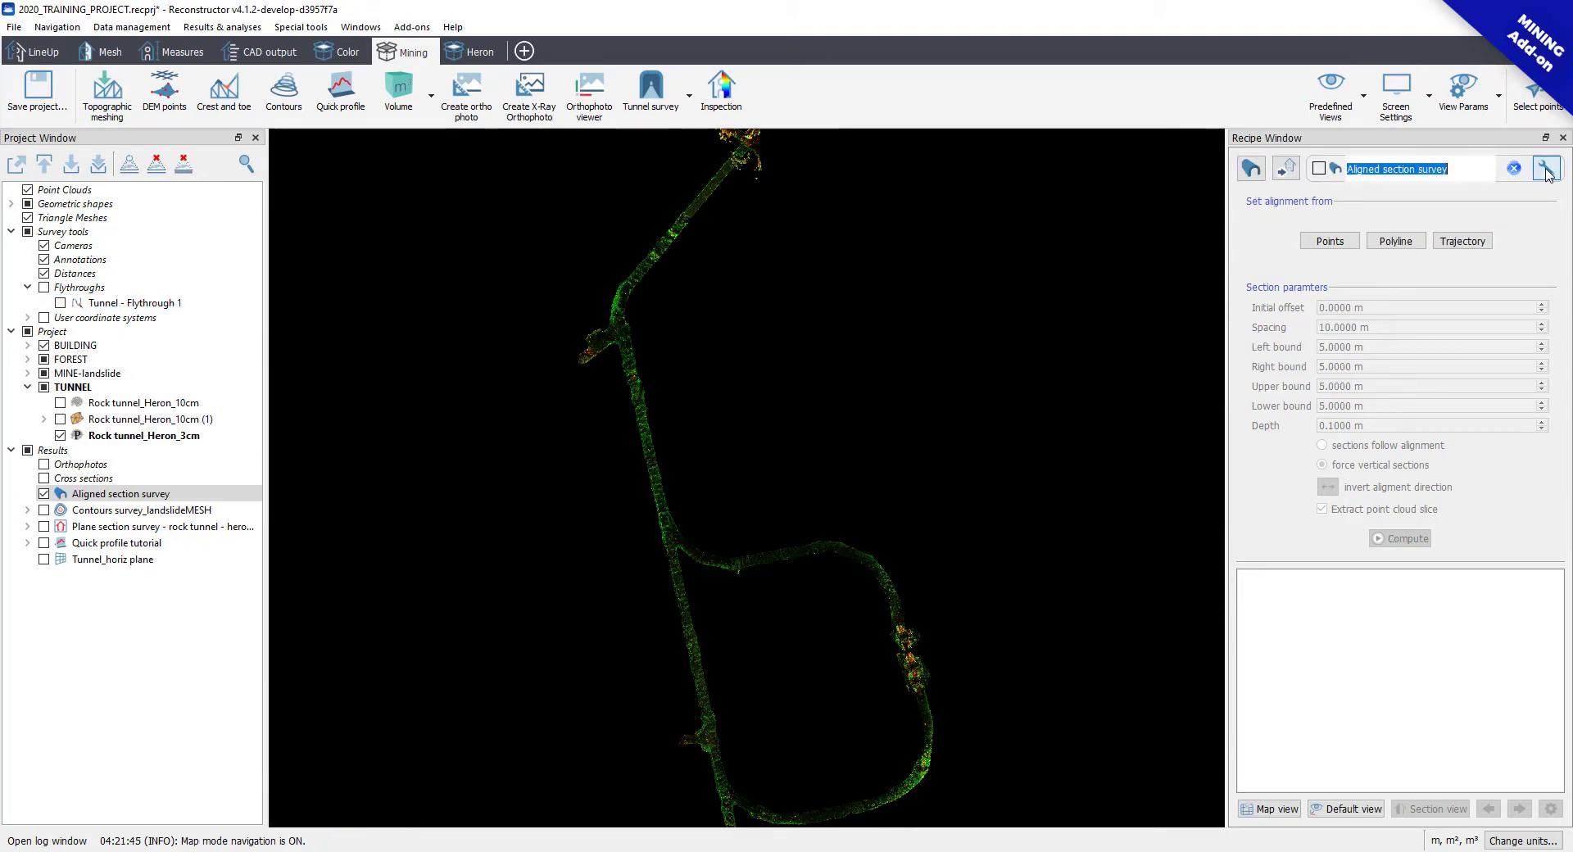
{"action": "type", "text": "tunnel survey tutorial"}
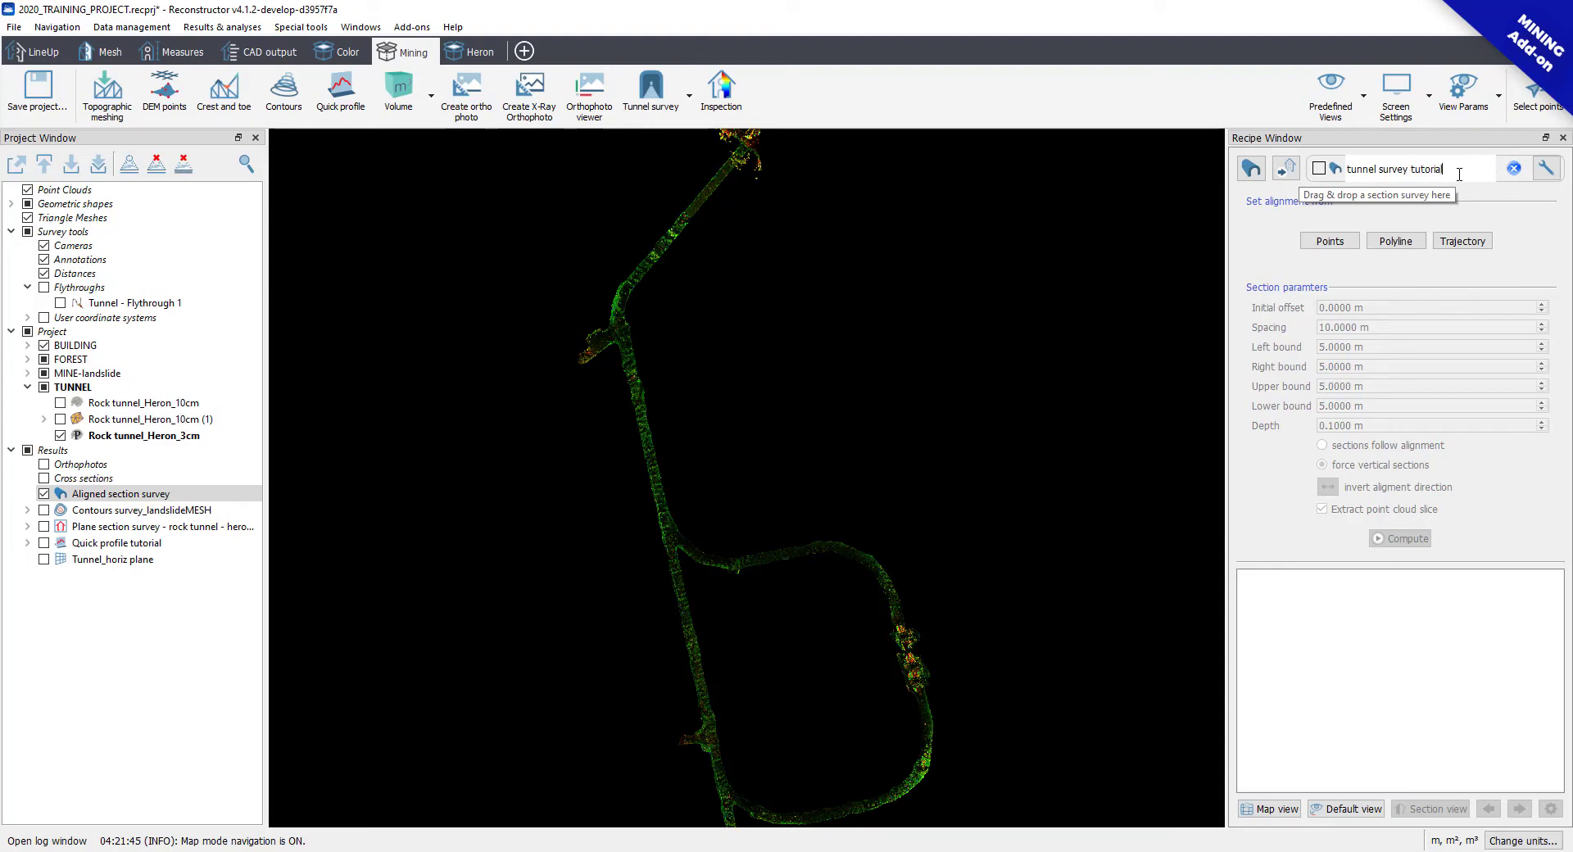
{"action": "key", "text": "Return"}
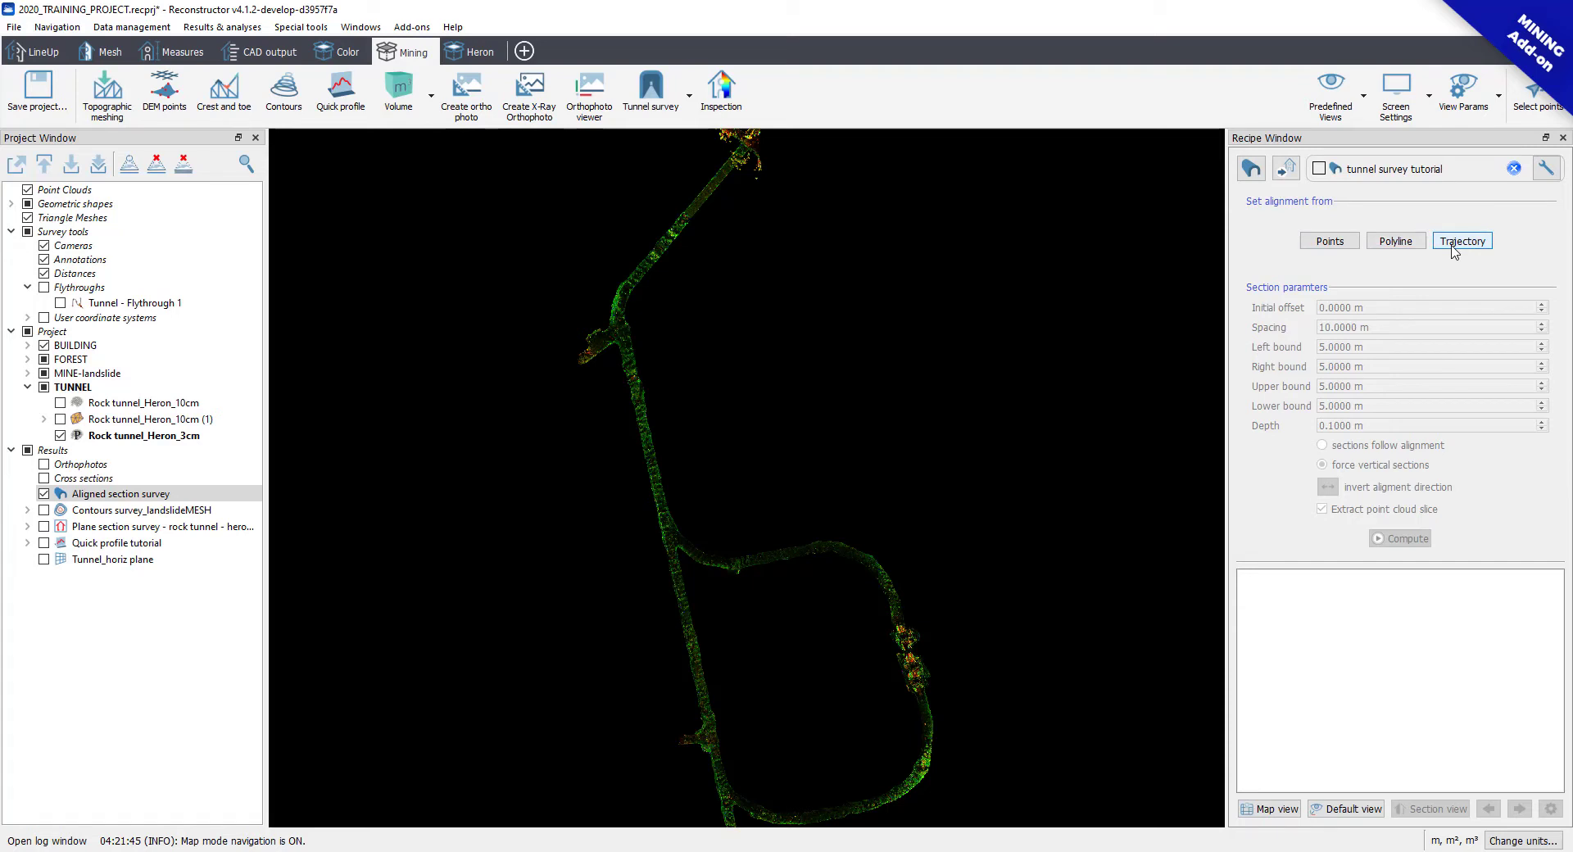
Step: Define the alignment with nine picked points from Start to End along the tunnel and confirm it
{"action": "left_click", "coordinate": [1342, 244]}
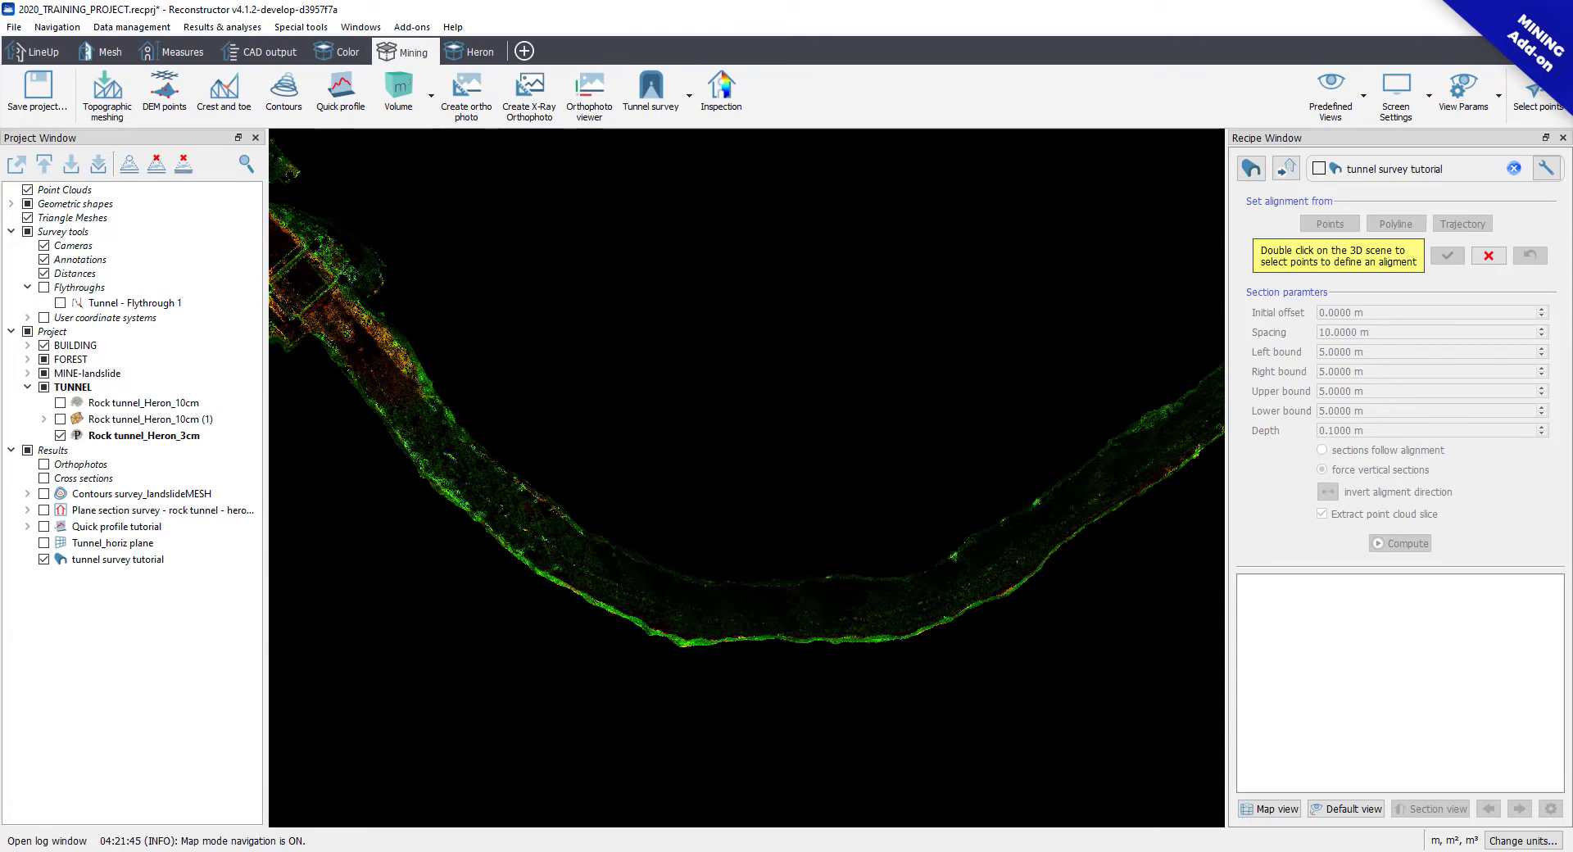
{"action": "double_click", "coordinate": [1120, 475]}
{"action": "double_click", "coordinate": [1049, 520]}
{"action": "double_click", "coordinate": [956, 588]}
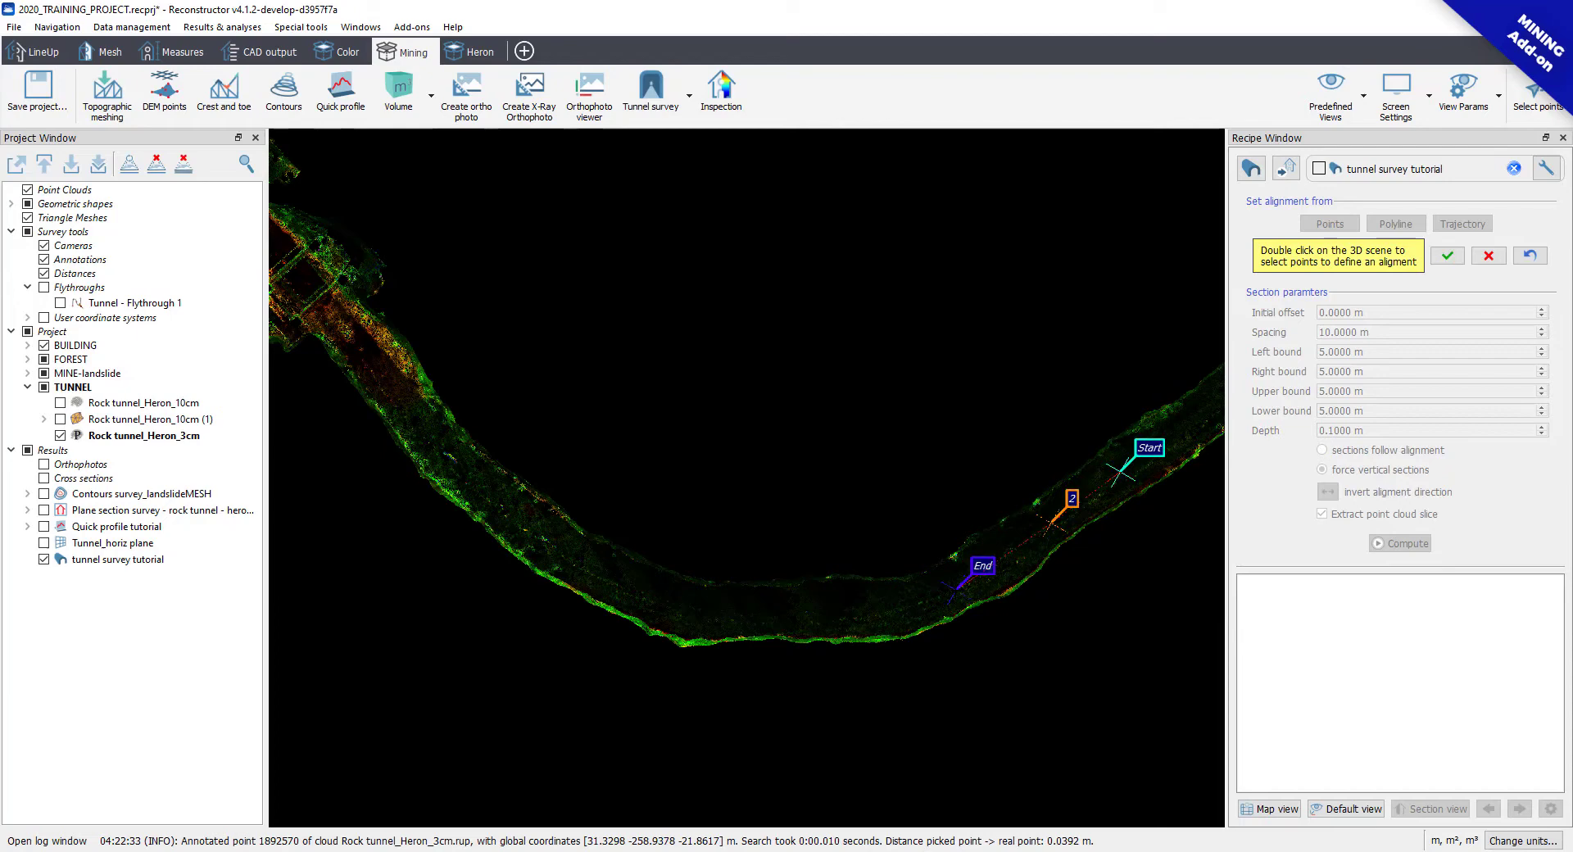
{"action": "double_click", "coordinate": [860, 611]}
{"action": "double_click", "coordinate": [771, 611]}
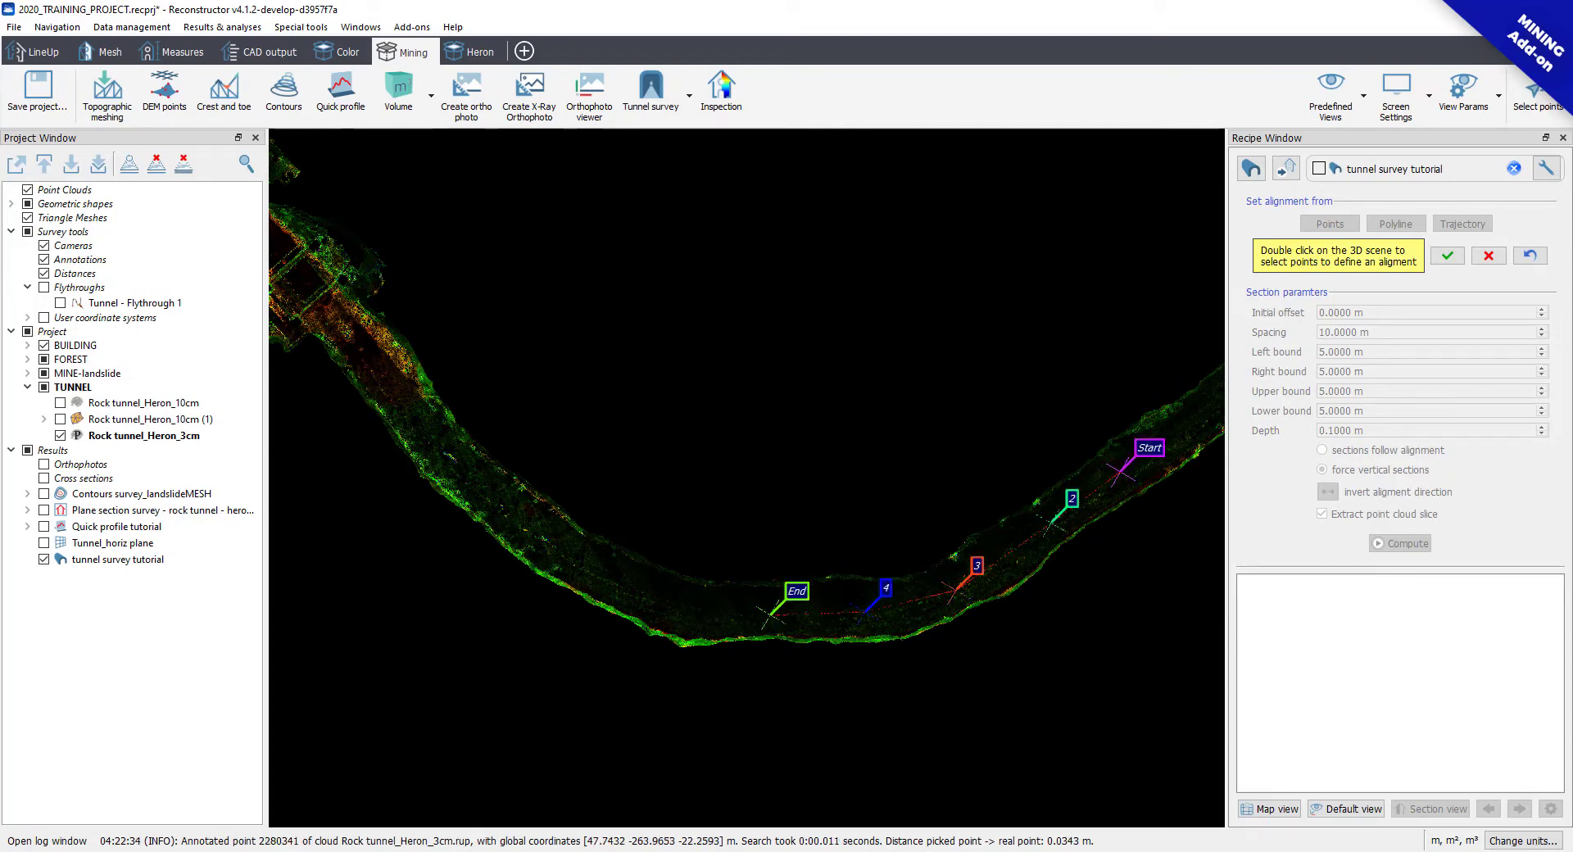
{"action": "double_click", "coordinate": [679, 608]}
{"action": "double_click", "coordinate": [606, 582]}
{"action": "double_click", "coordinate": [543, 543]}
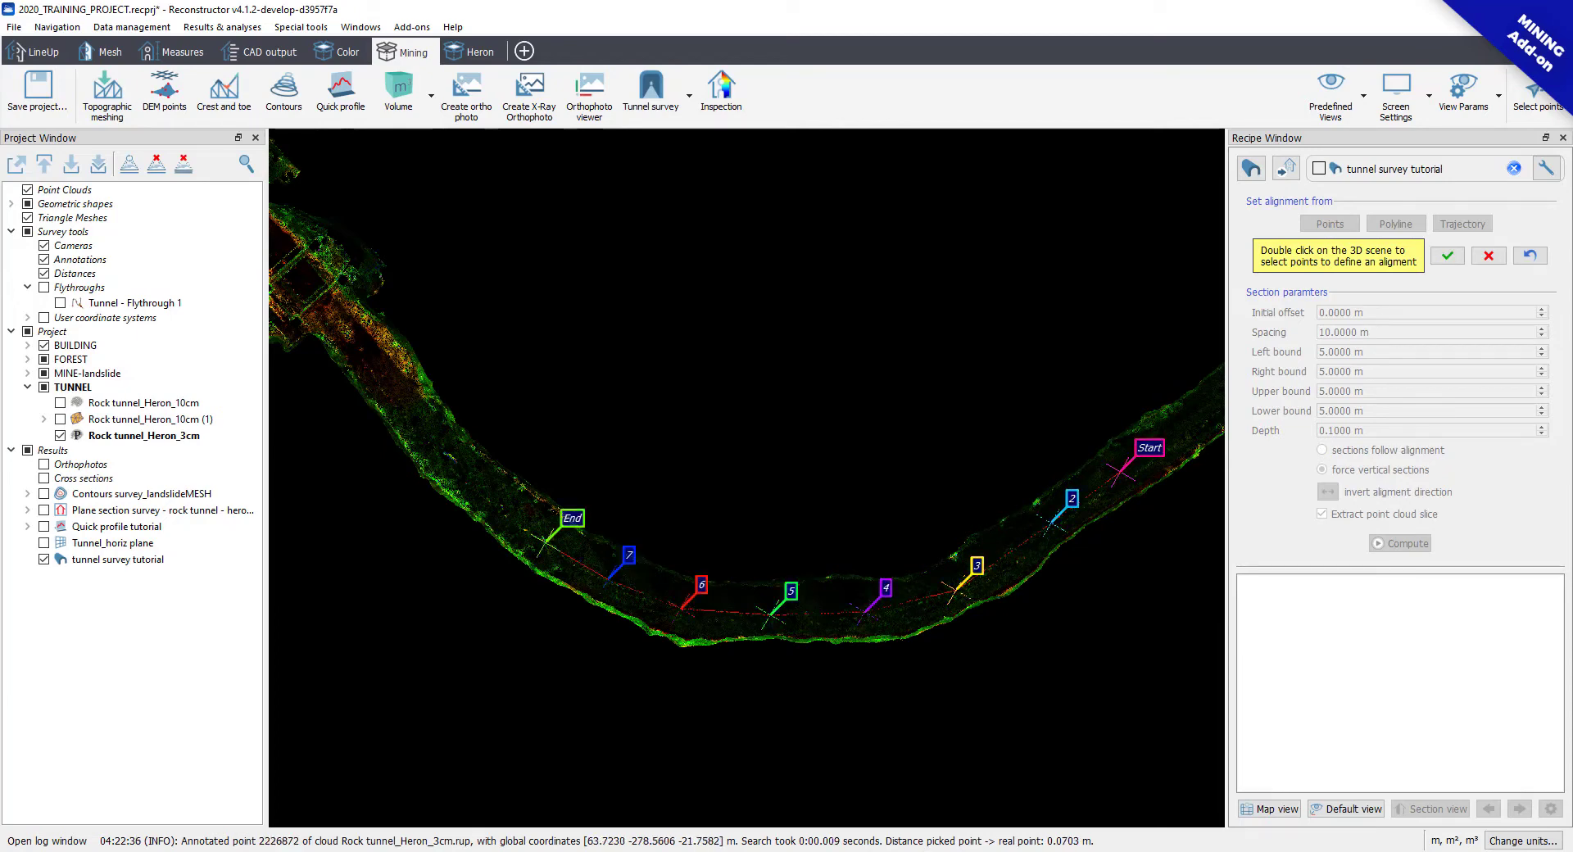
{"action": "double_click", "coordinate": [502, 501]}
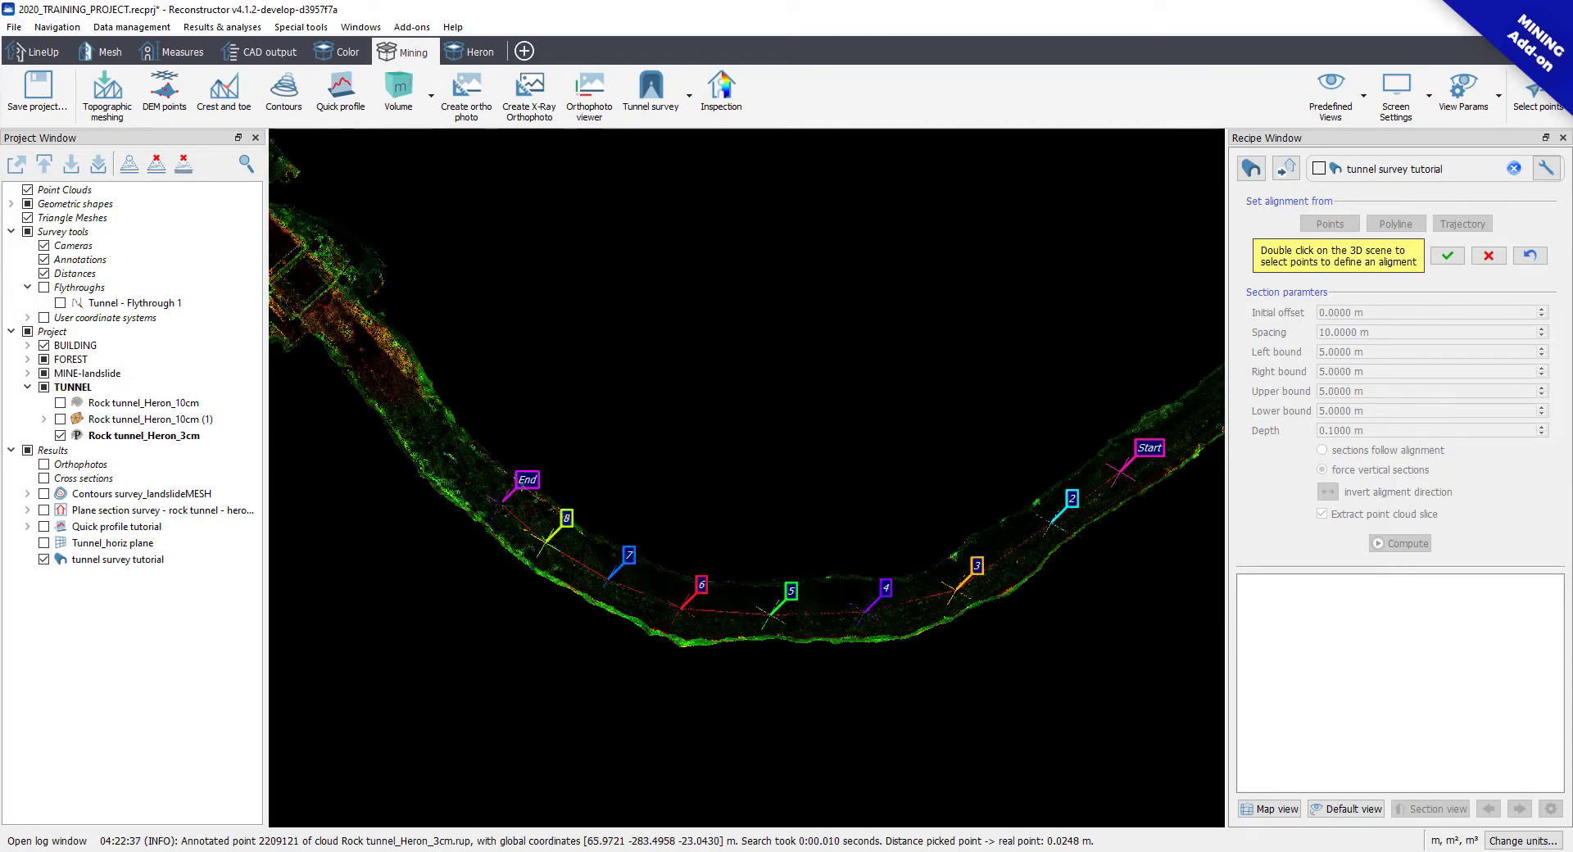
{"action": "left_click", "coordinate": [1448, 256]}
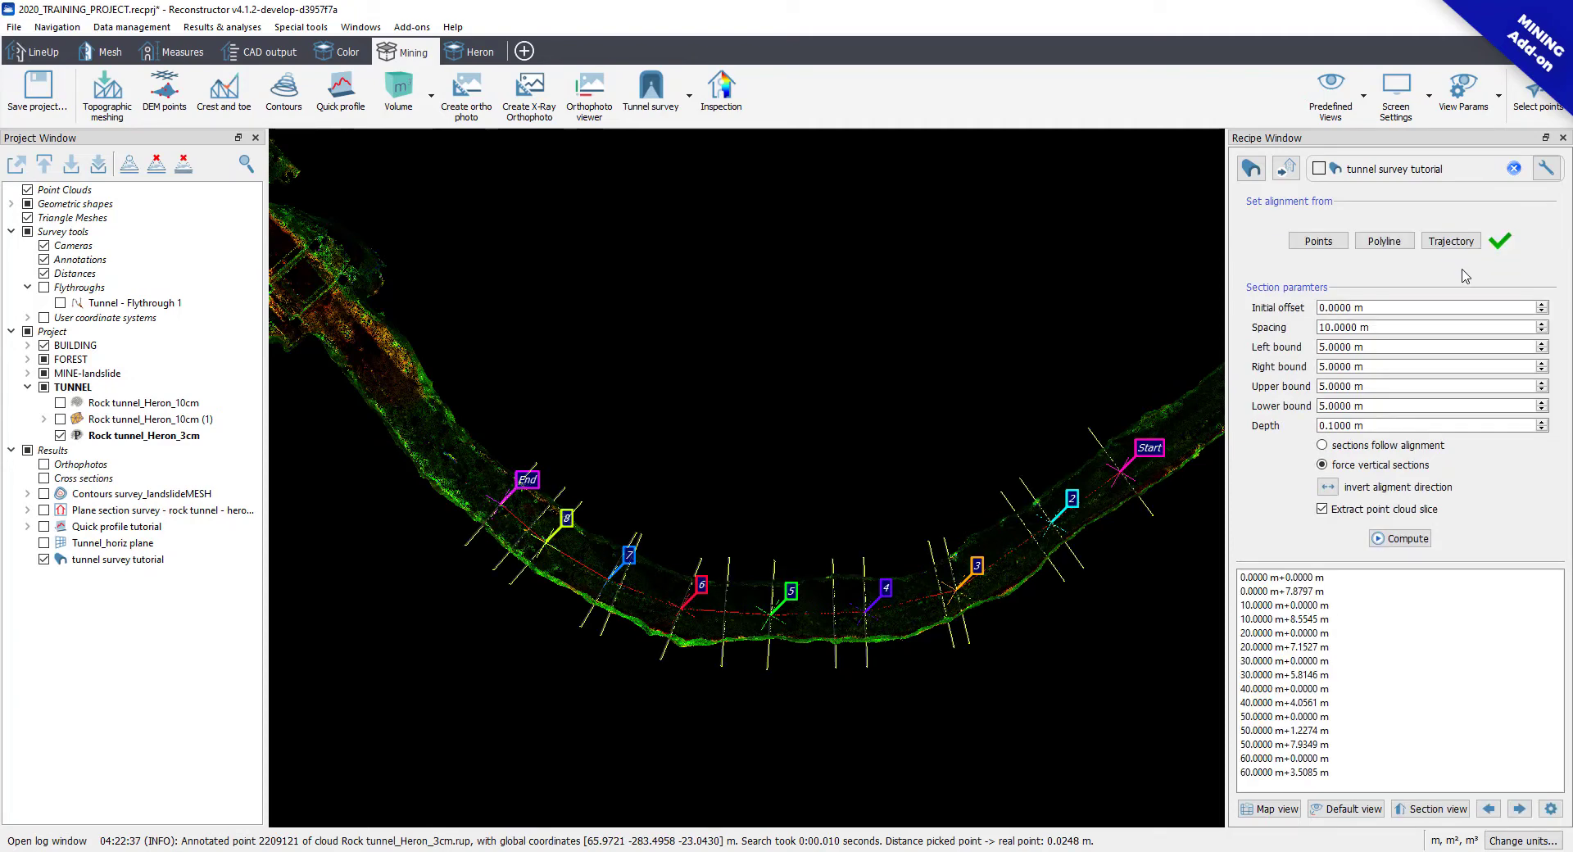
Step: Raise the Left, Right, Upper and Lower section bounds to 9.0000 m each
{"action": "left_click", "coordinate": [1384, 307]}
{"action": "left_click", "coordinate": [1390, 325]}
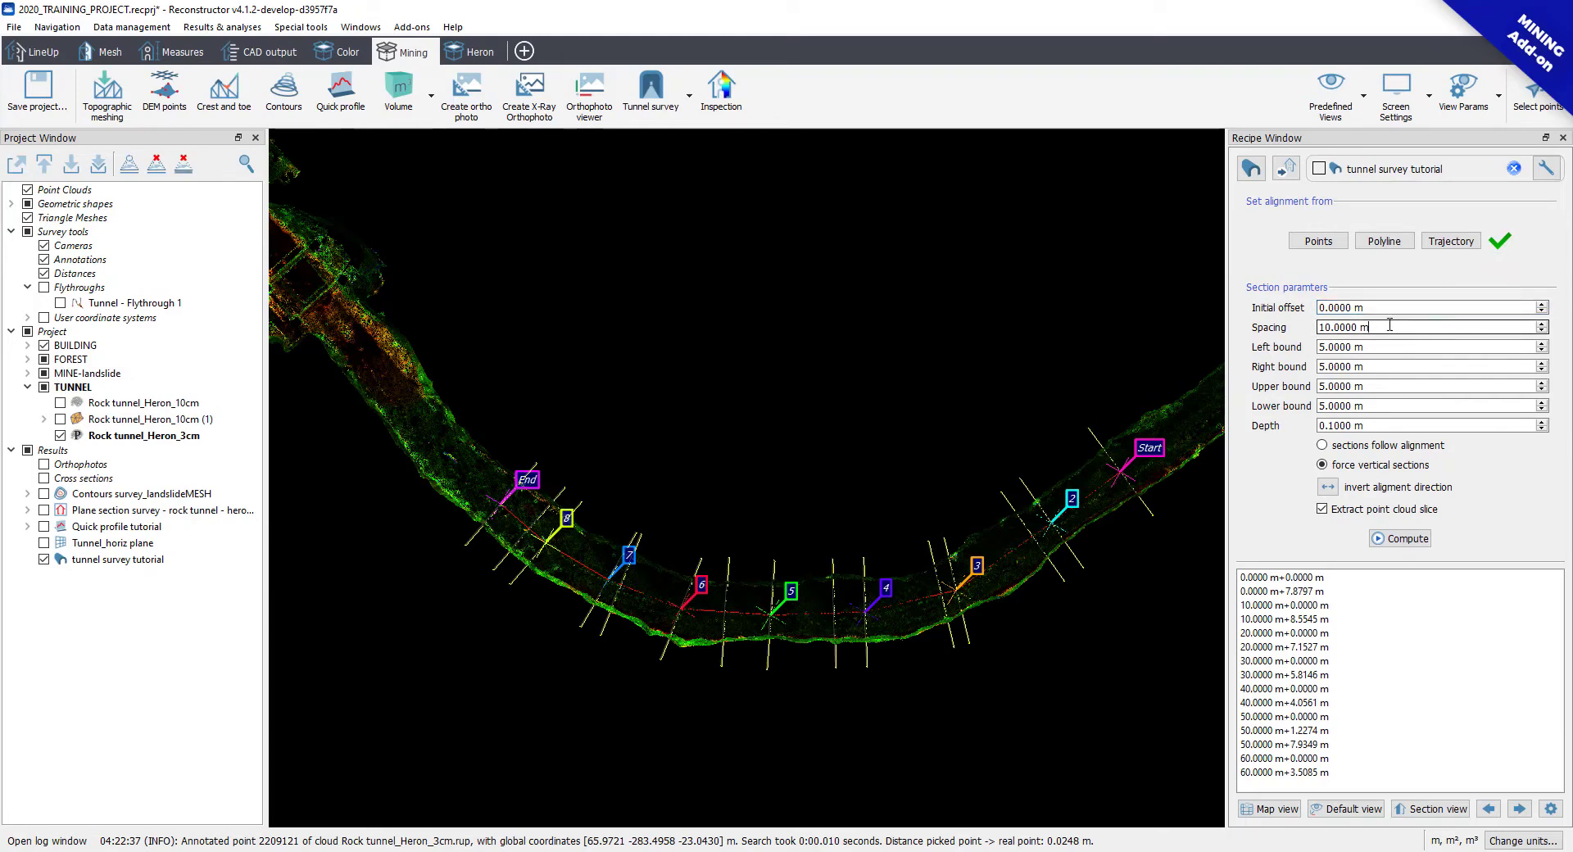
{"action": "scroll", "coordinate": [1383, 349], "scroll_direction": "up", "scroll_amount": 4}
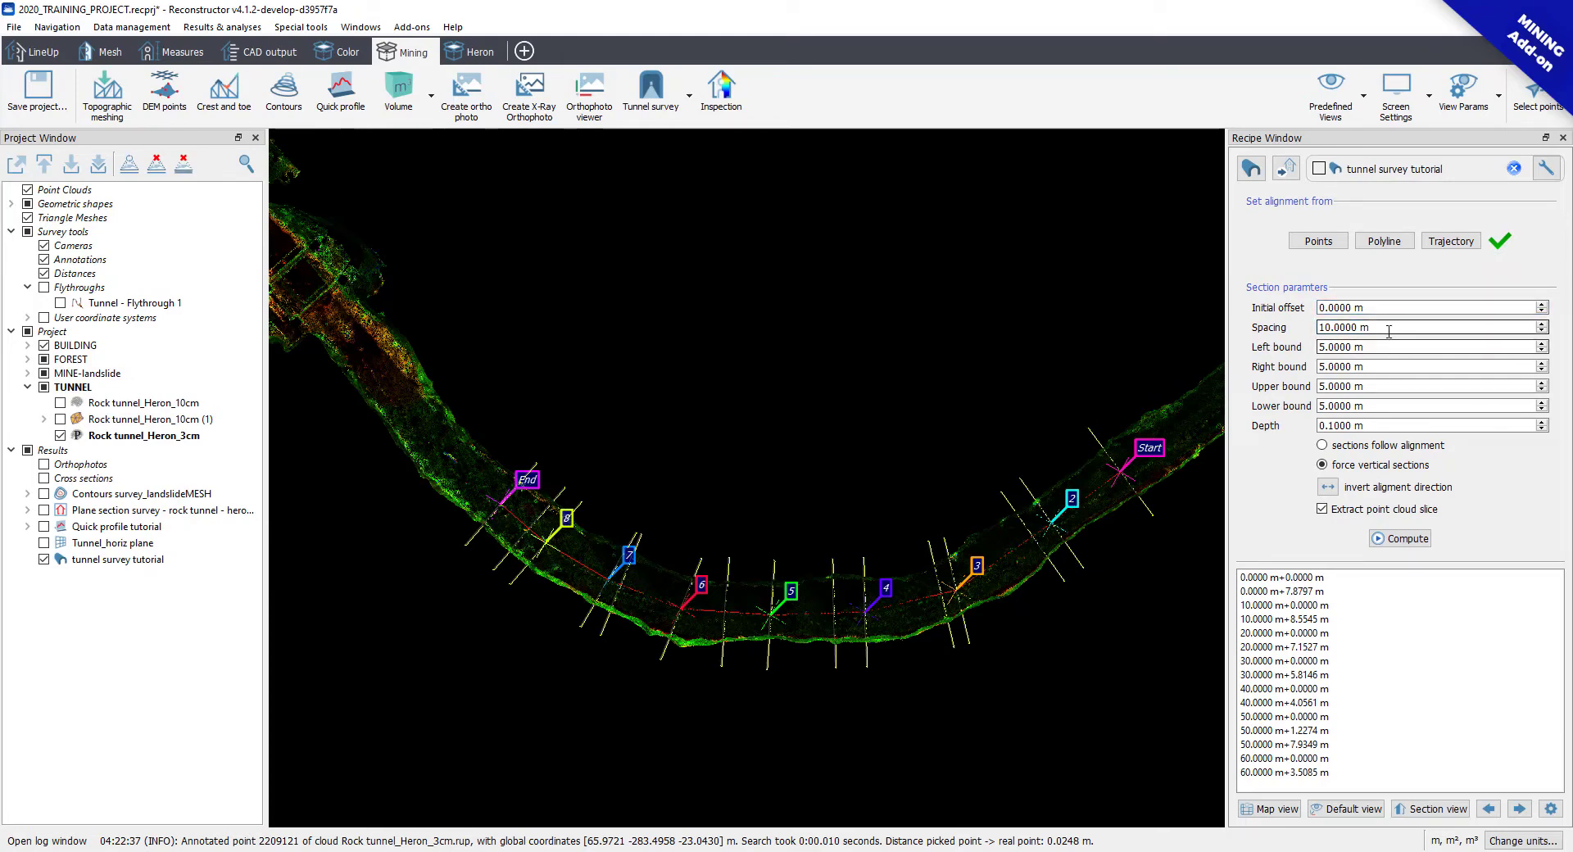
{"action": "scroll", "coordinate": [1383, 366], "scroll_direction": "up", "scroll_amount": 1}
{"action": "scroll", "coordinate": [1383, 366], "scroll_direction": "up", "scroll_amount": 3}
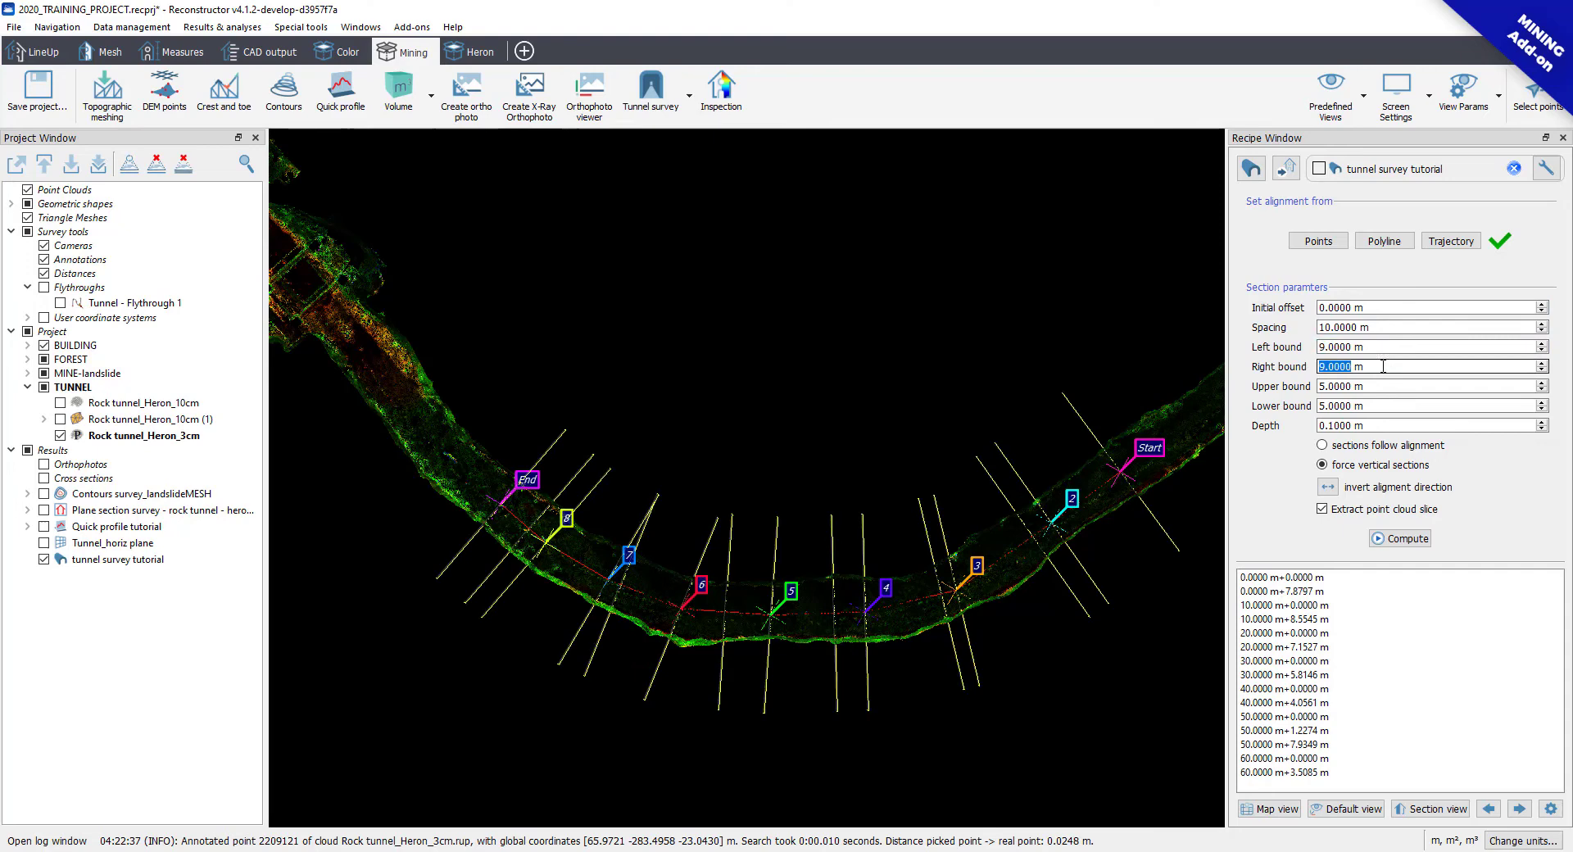
{"action": "scroll", "coordinate": [1379, 387], "scroll_direction": "up", "scroll_amount": 3}
{"action": "scroll", "coordinate": [1381, 406], "scroll_direction": "up", "scroll_amount": 4}
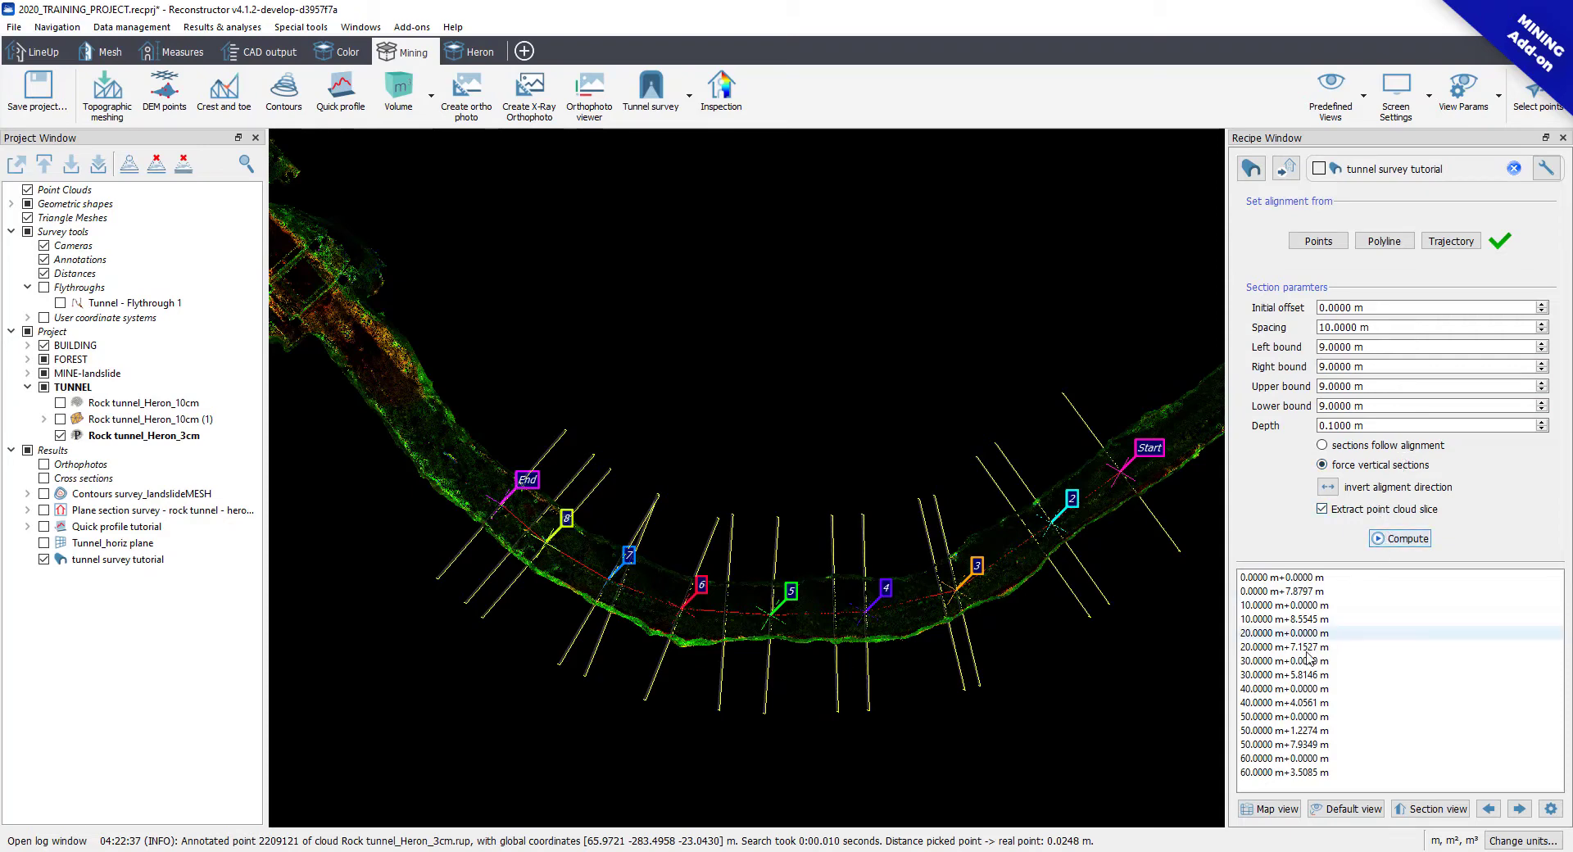
Step: Open the 10.0000 m+0.0000 m slice in Section view and review slices through 30.0000 m+0.0000 m
{"action": "left_click", "coordinate": [1286, 619]}
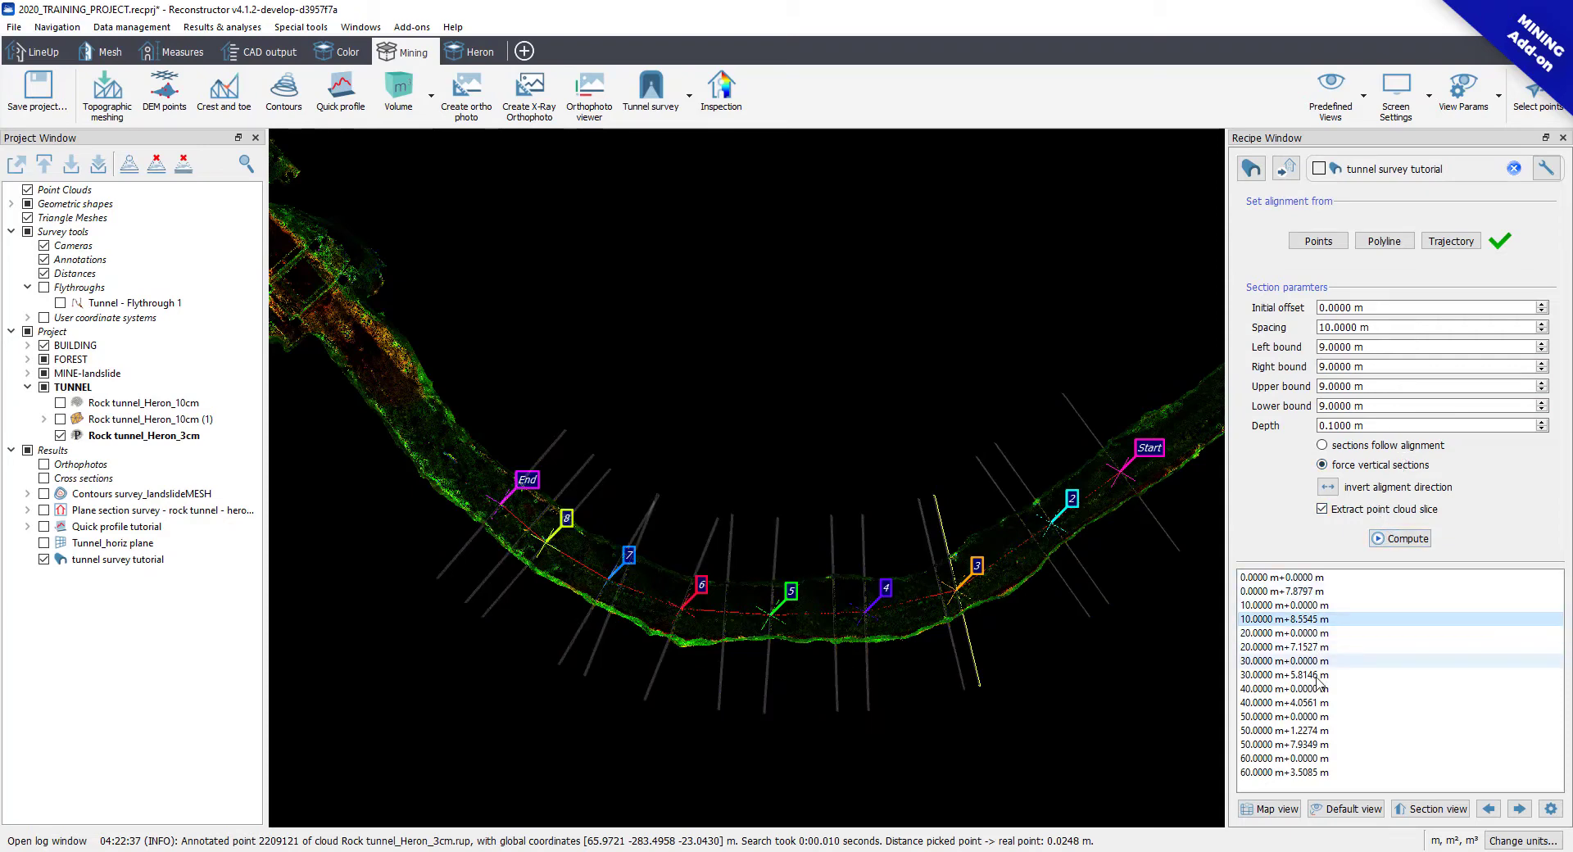
{"action": "double_click", "coordinate": [1319, 606]}
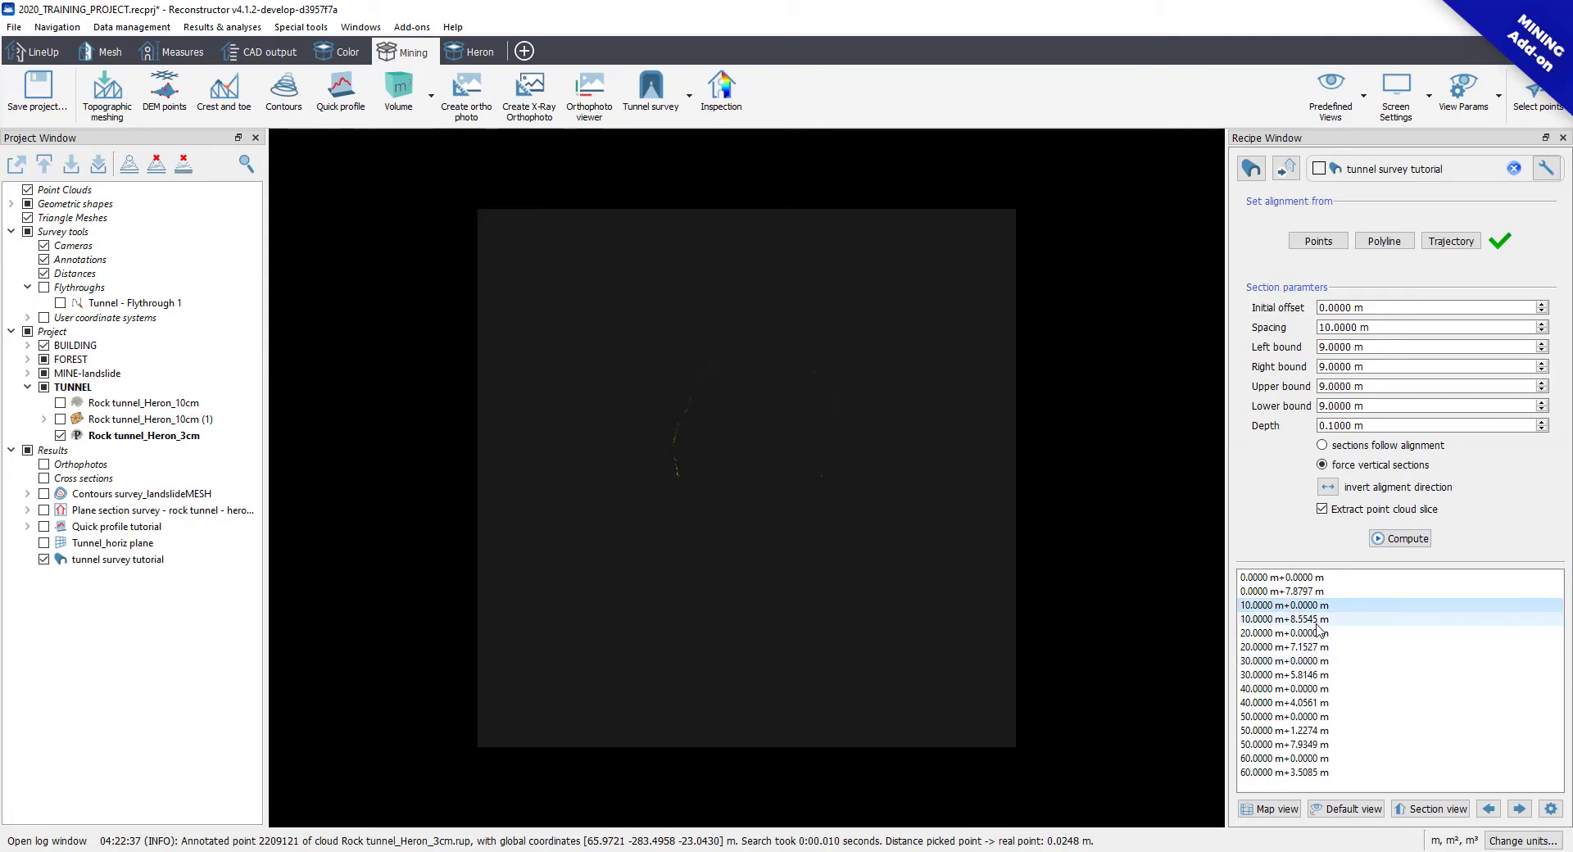
{"action": "left_click", "coordinate": [1316, 620]}
{"action": "left_click", "coordinate": [1314, 636]}
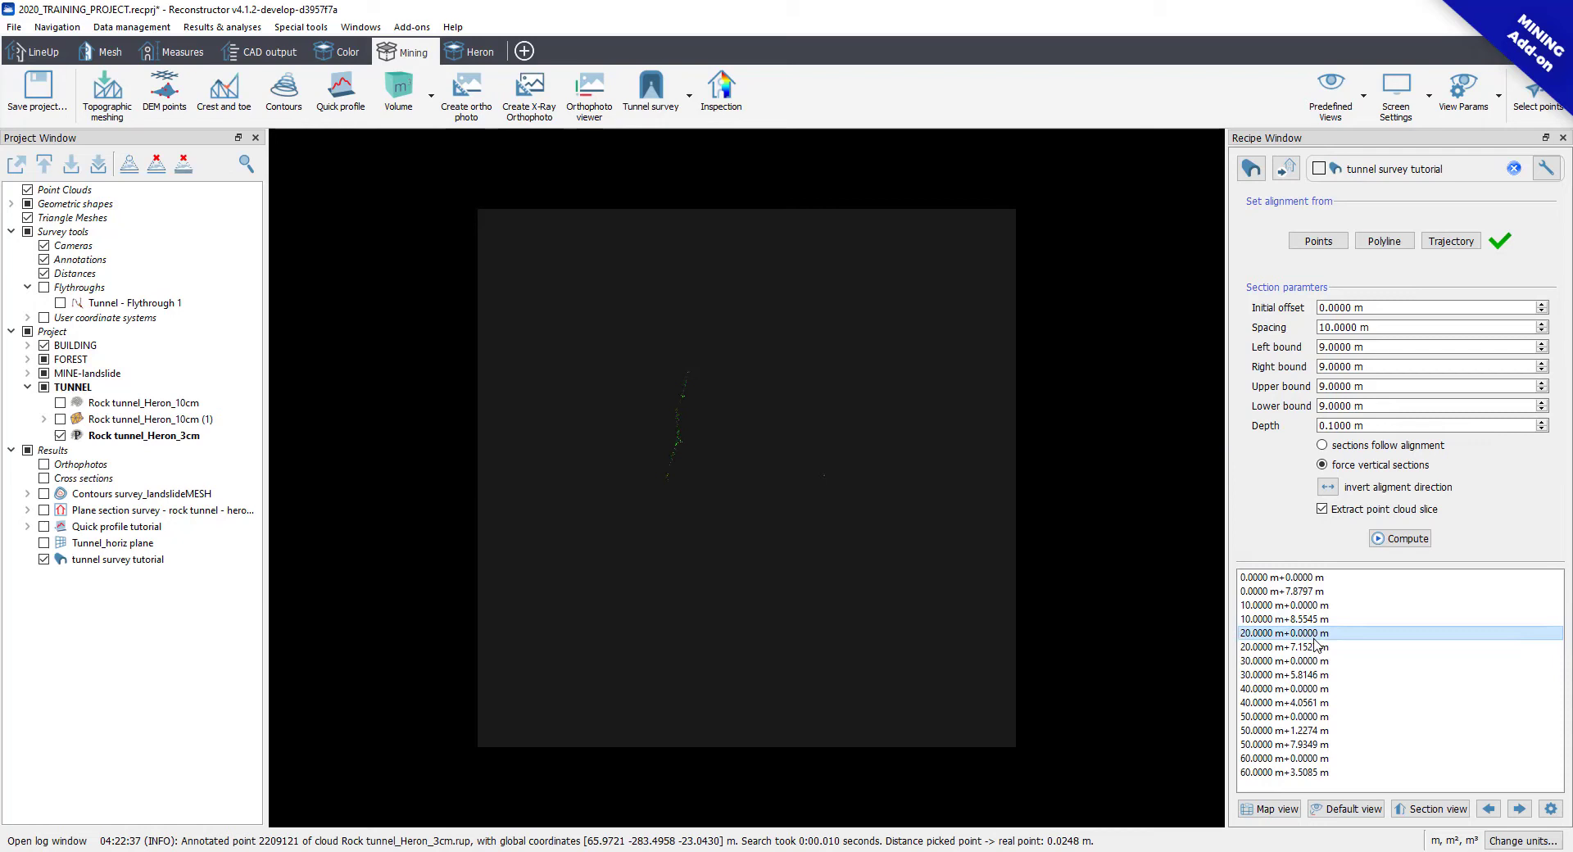
{"action": "left_click", "coordinate": [1314, 661]}
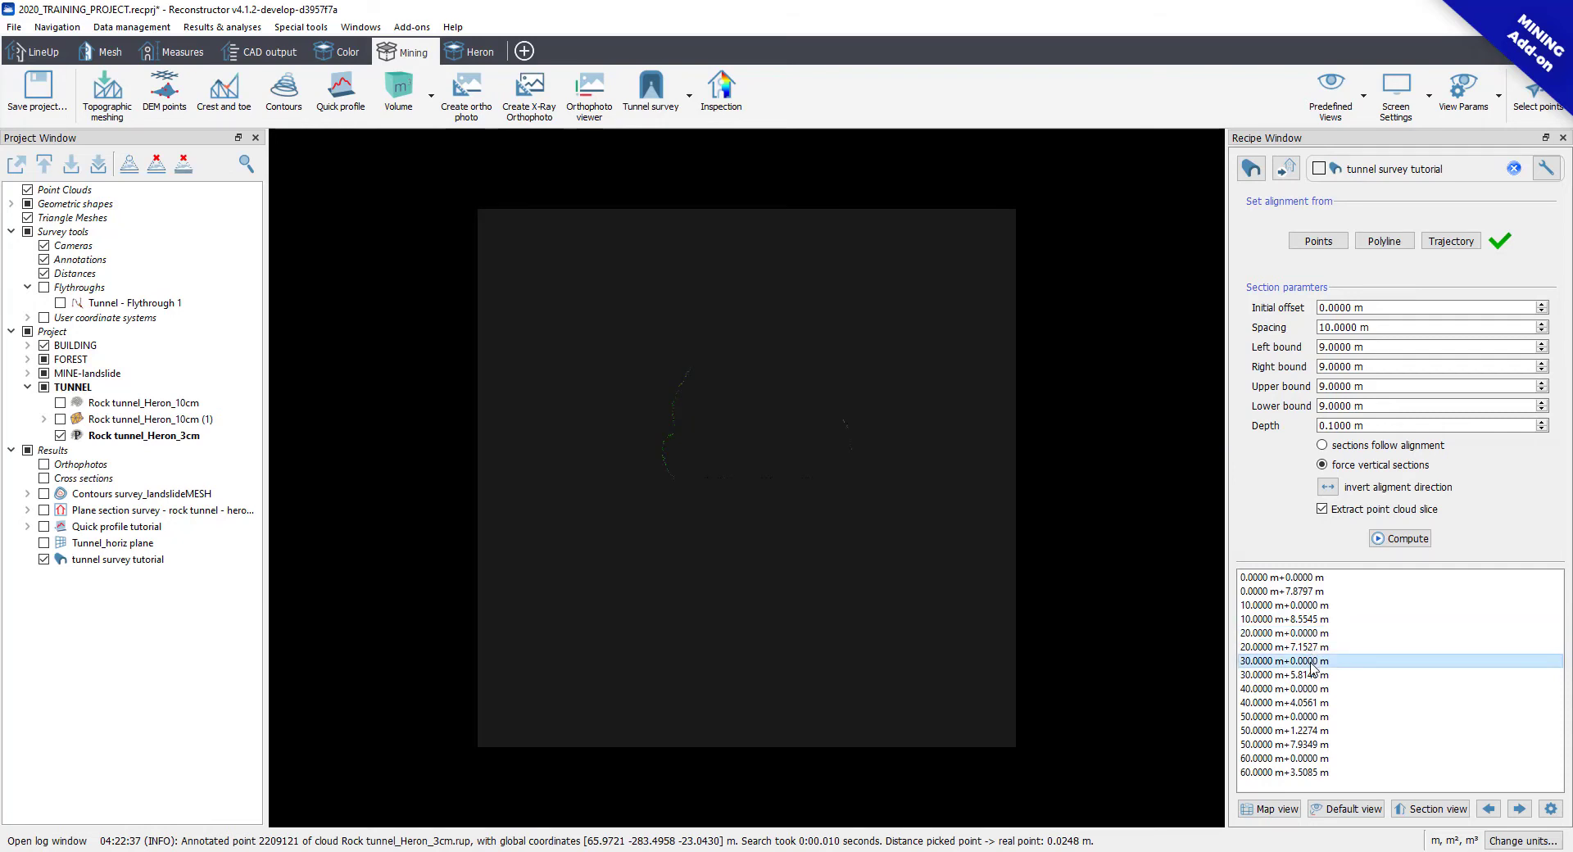
Step: Step along to the 50.0000 m+0.0000 m slice, then bring up the Section Survey Settings
{"action": "left_click", "coordinate": [1521, 811]}
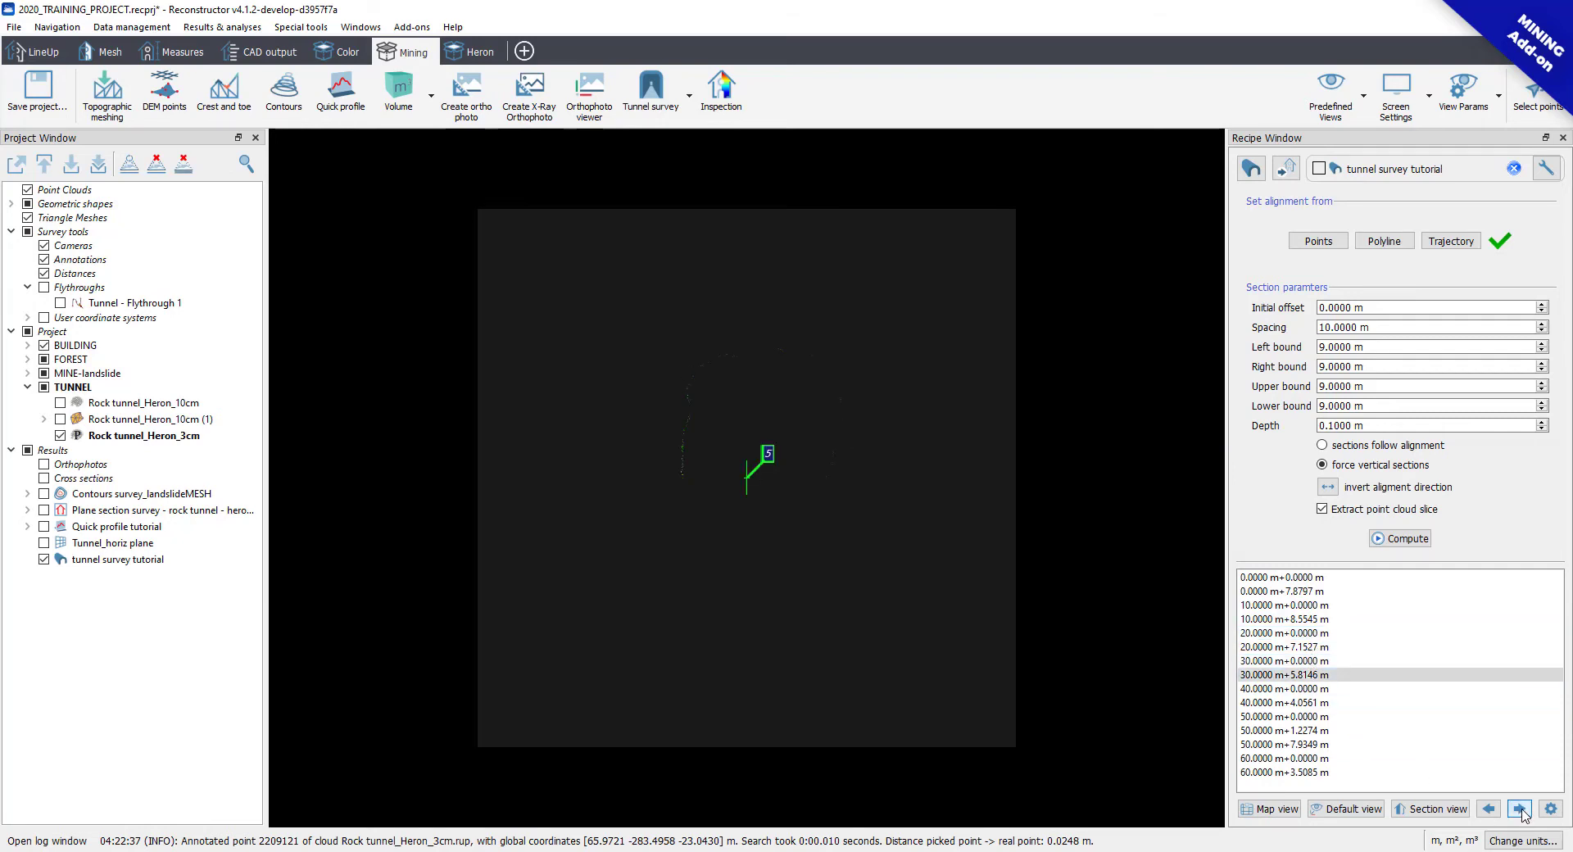
{"action": "left_click", "coordinate": [1521, 810]}
{"action": "left_click", "coordinate": [1521, 810]}
{"action": "left_click", "coordinate": [1521, 810]}
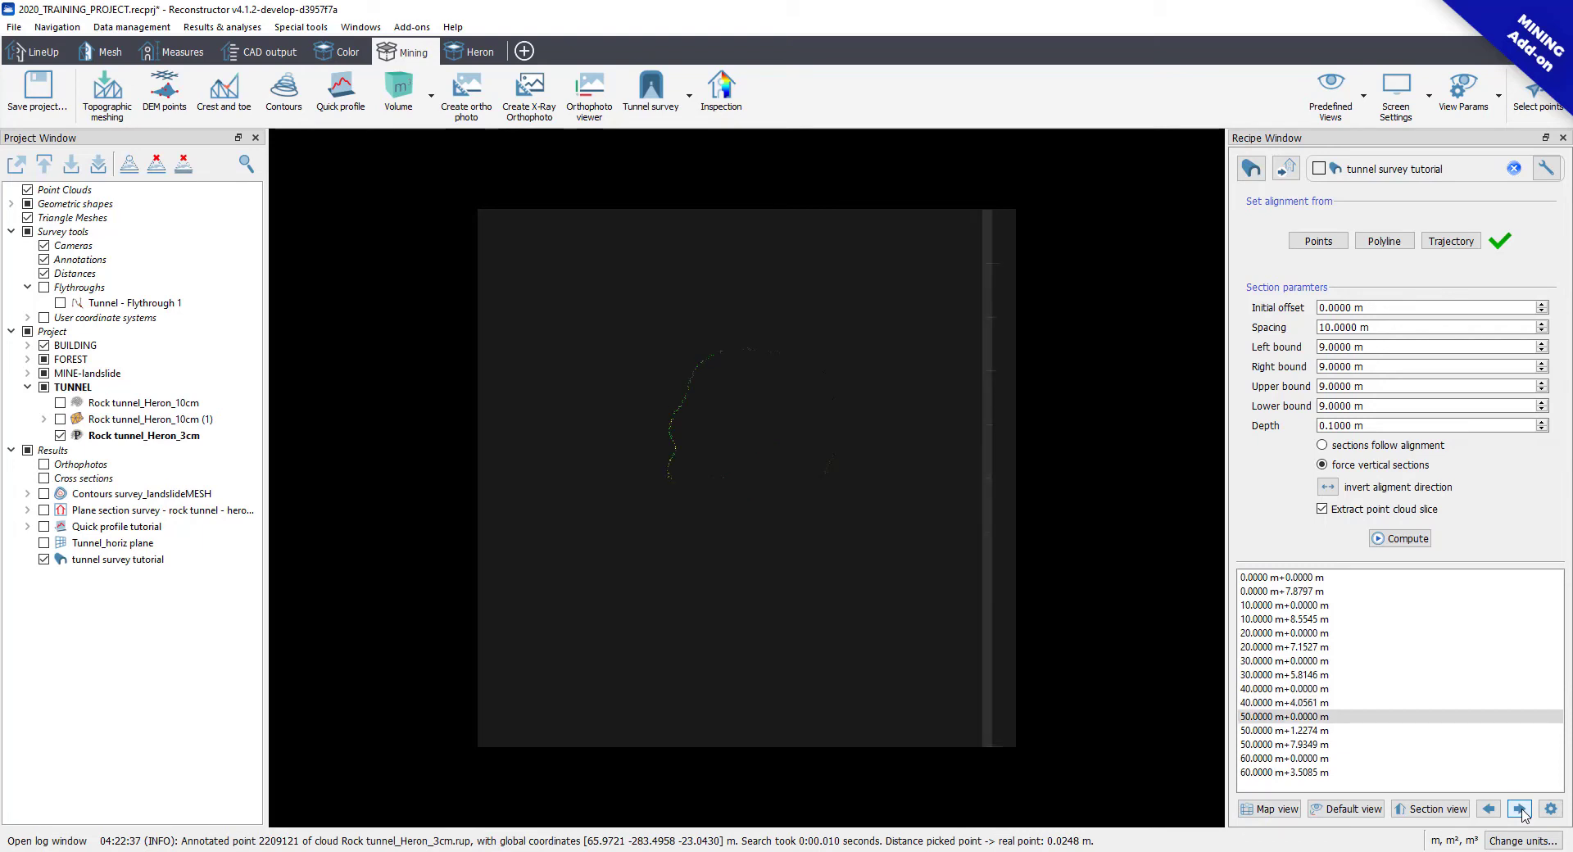
{"action": "left_click", "coordinate": [1556, 810]}
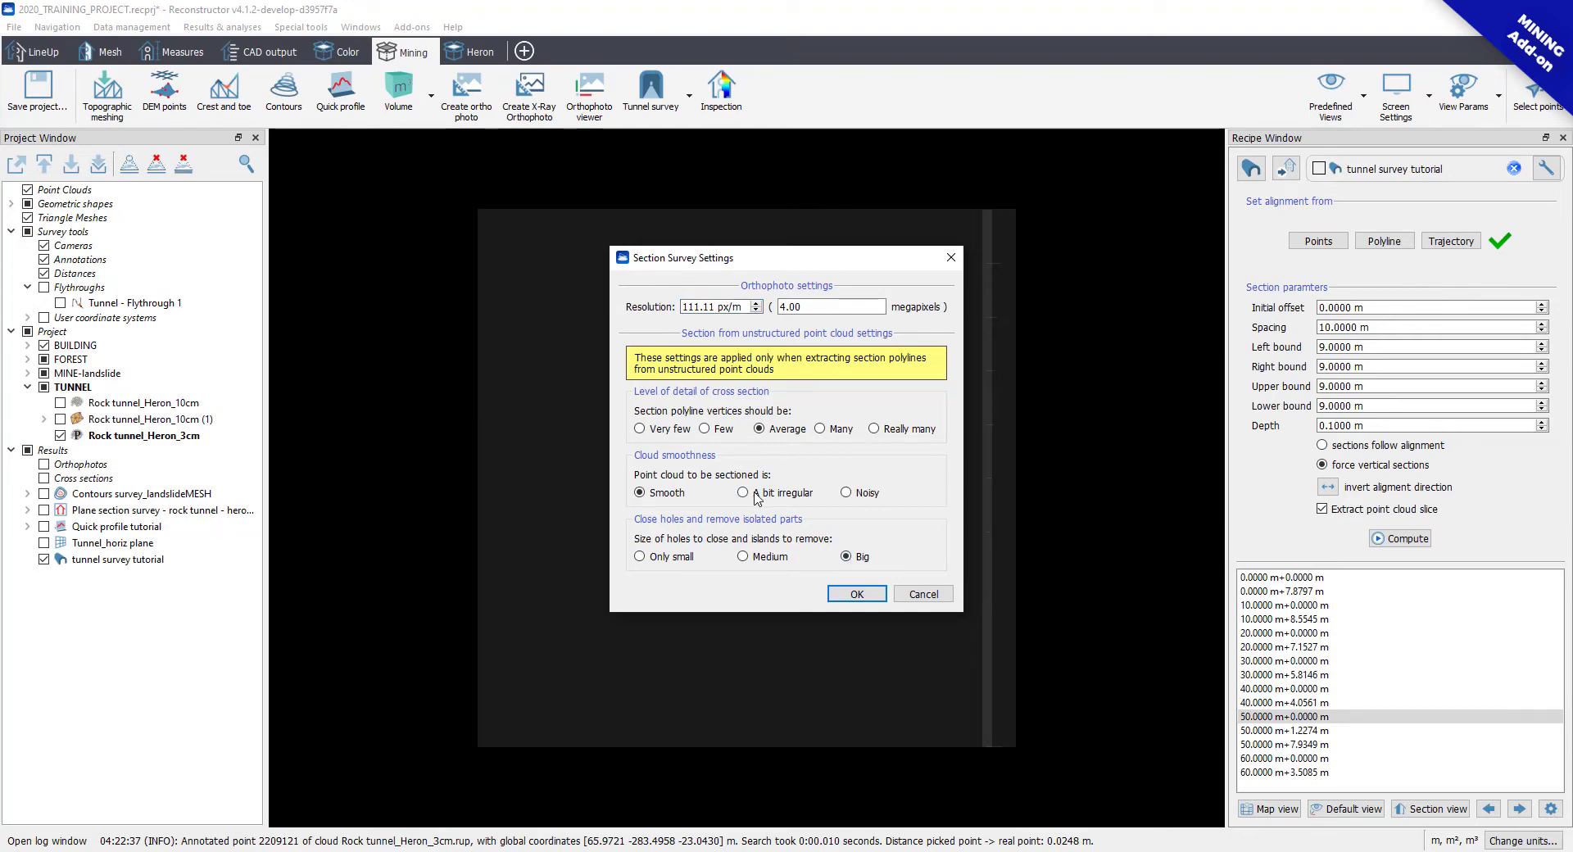
Step: Apply the settings, compute the cross sections, and open the results in the section viewer
{"action": "left_click", "coordinate": [856, 596]}
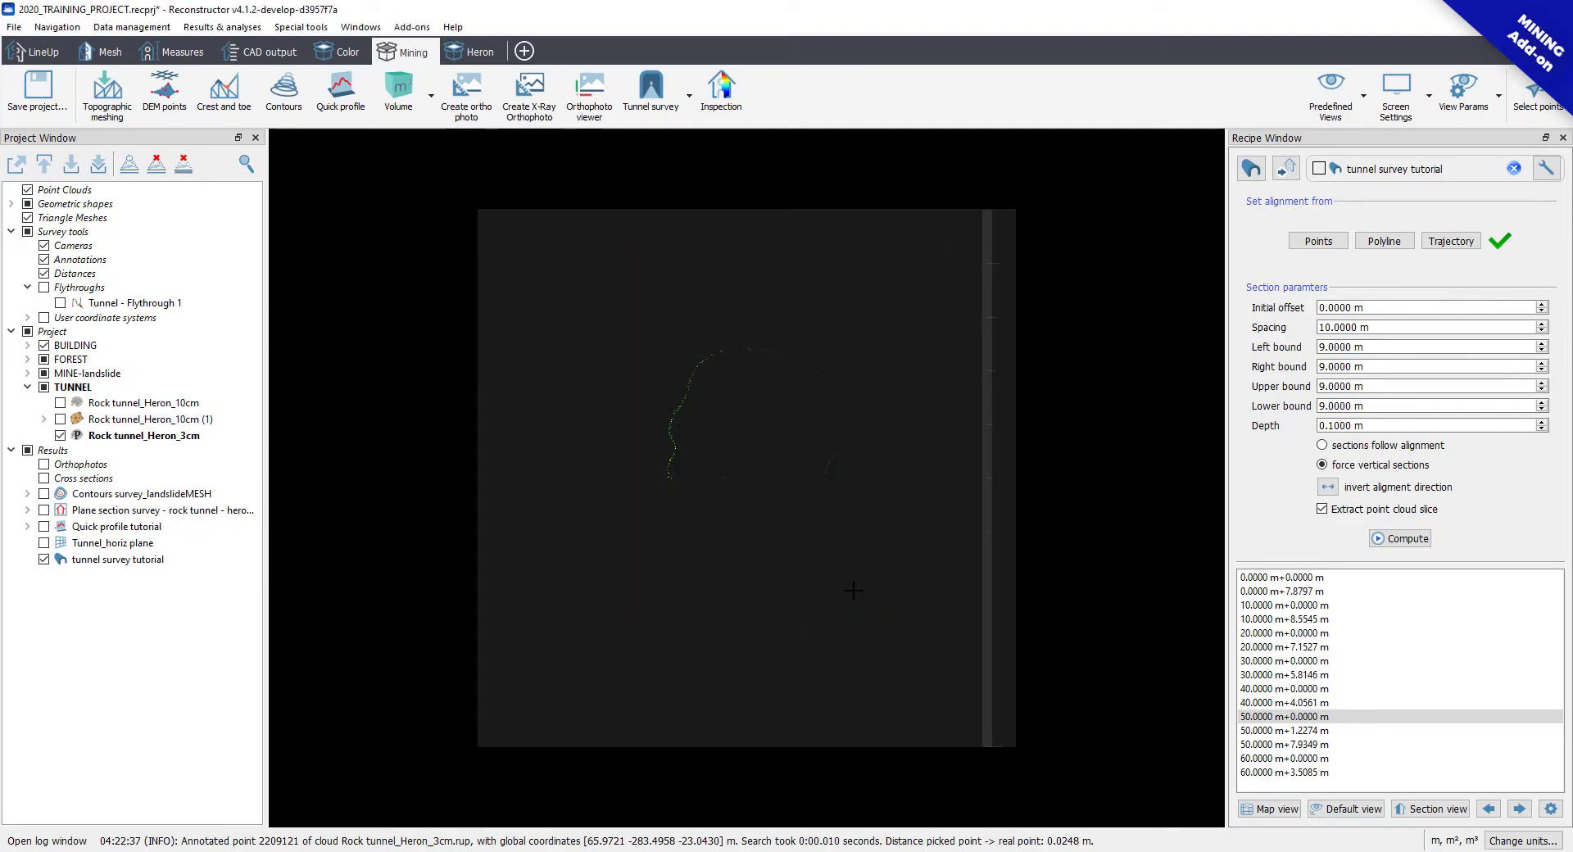
{"action": "left_click", "coordinate": [1415, 542]}
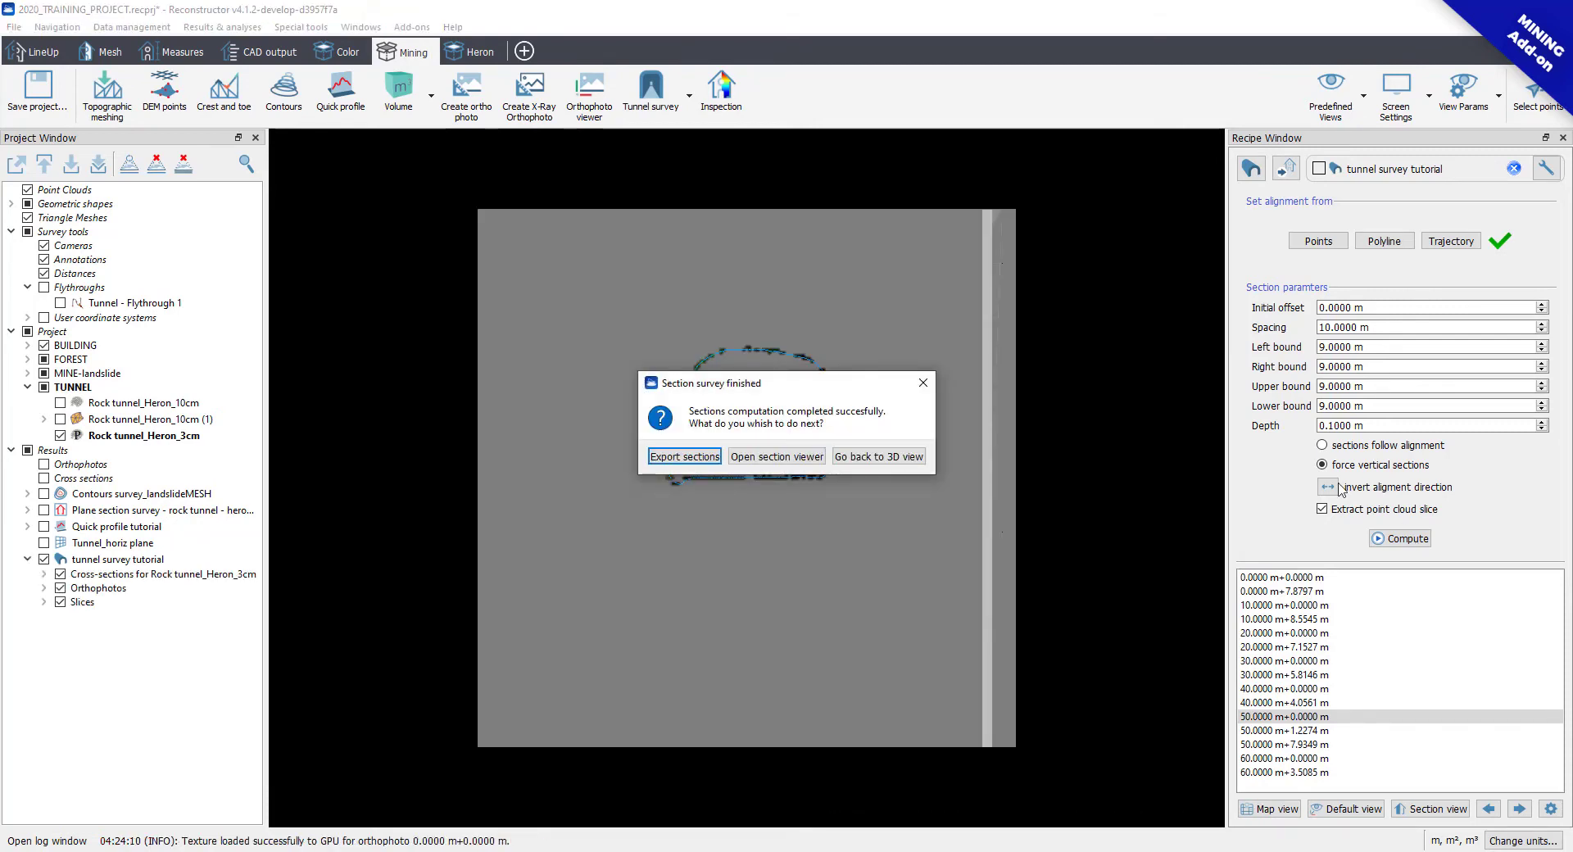
{"action": "left_click_drag", "start_coordinate": [827, 383], "coordinate": [823, 553]}
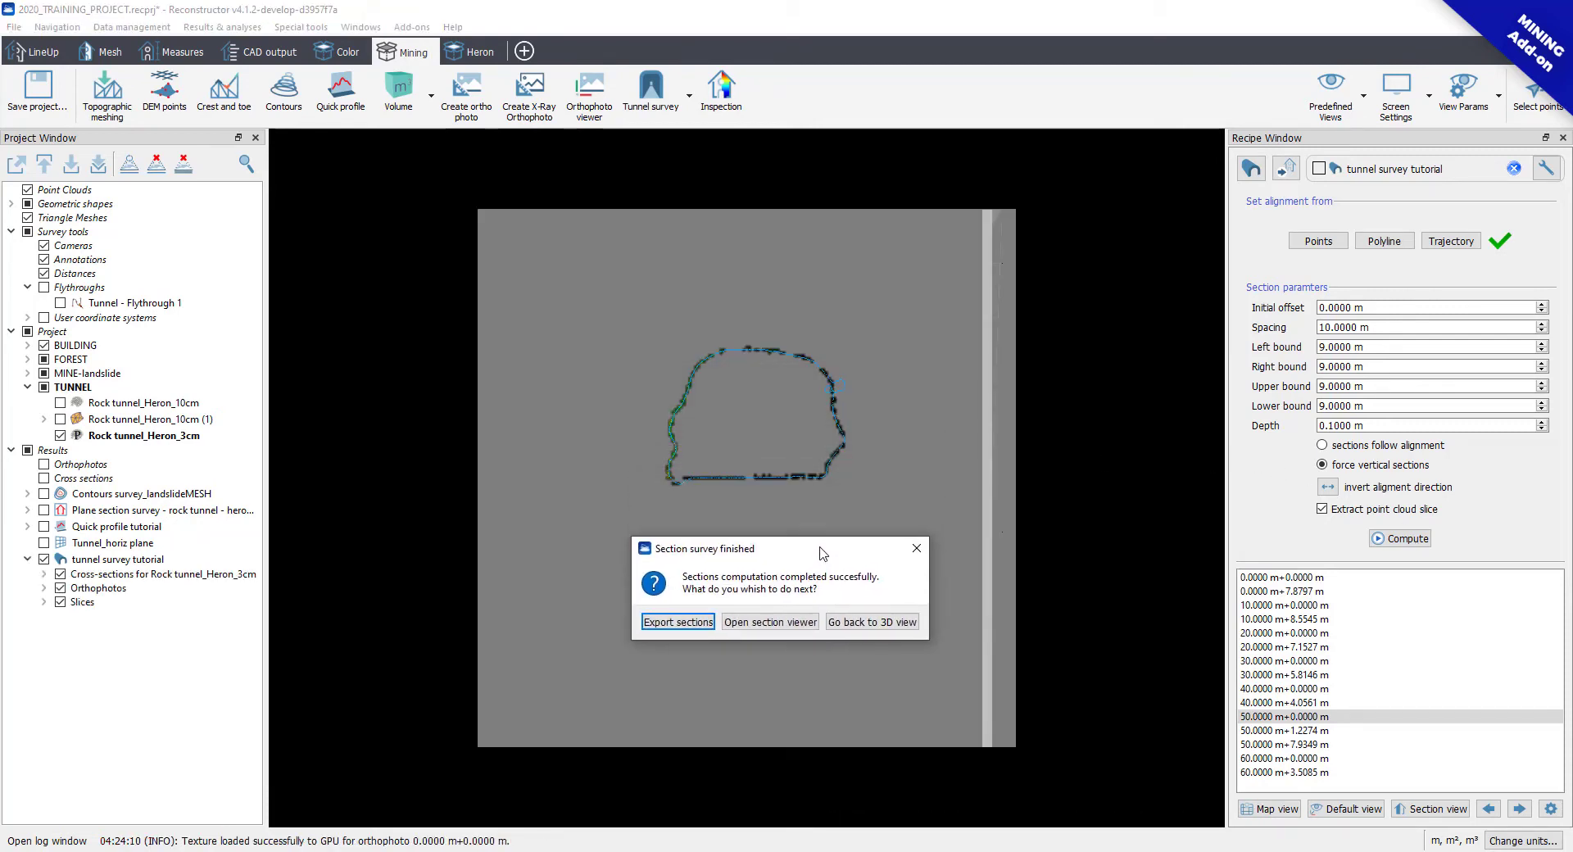
{"action": "left_click", "coordinate": [805, 624]}
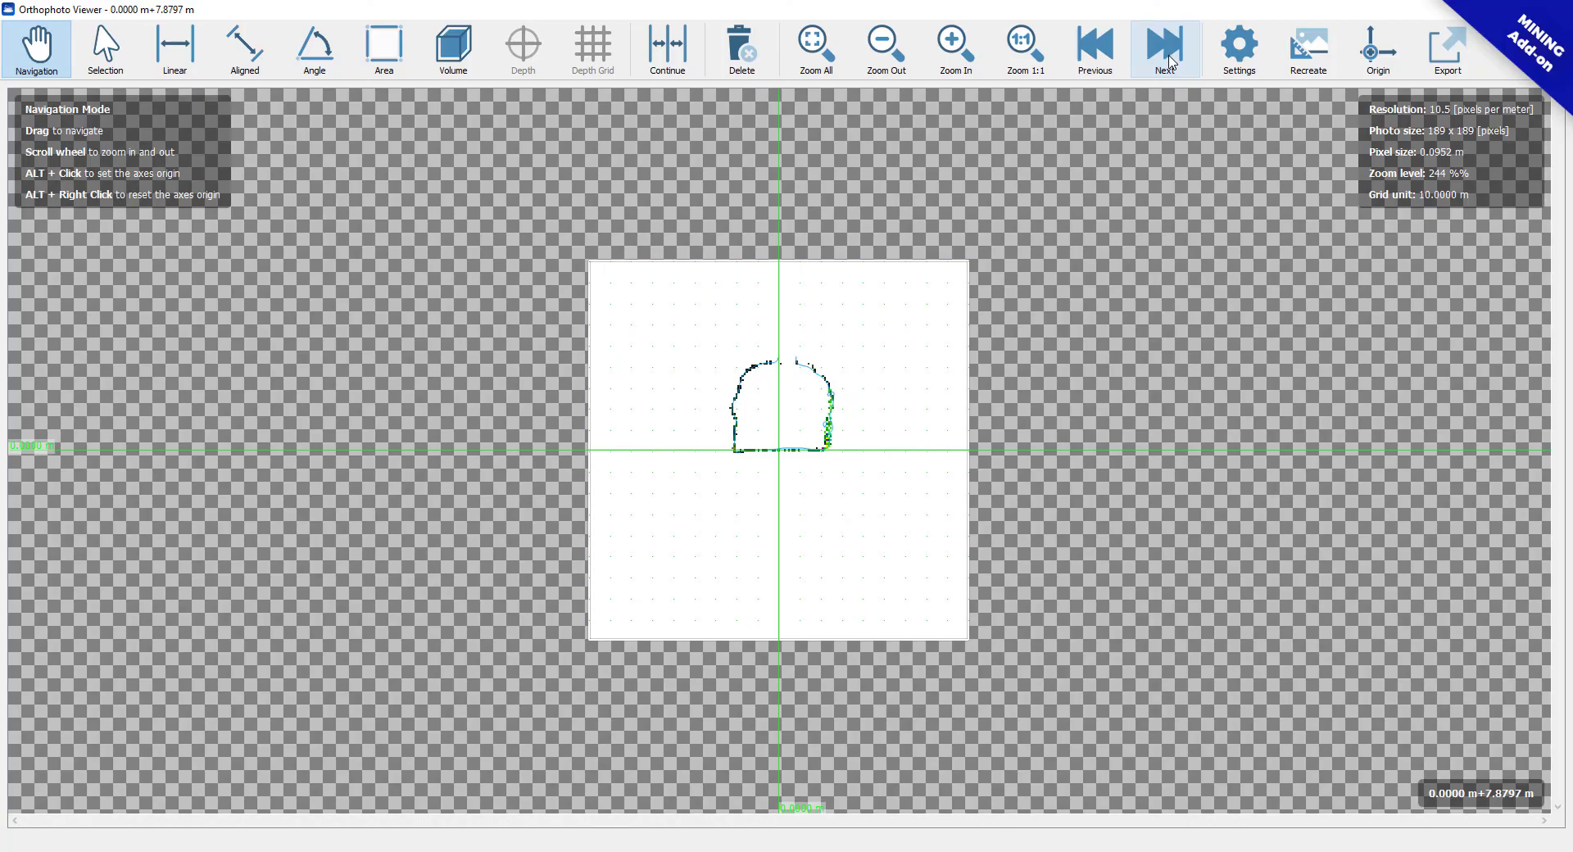
Step: Advance to section 20.0000 m+7.1527 m and set the axes origin at its bottom-left corner
{"action": "left_click", "coordinate": [1171, 62]}
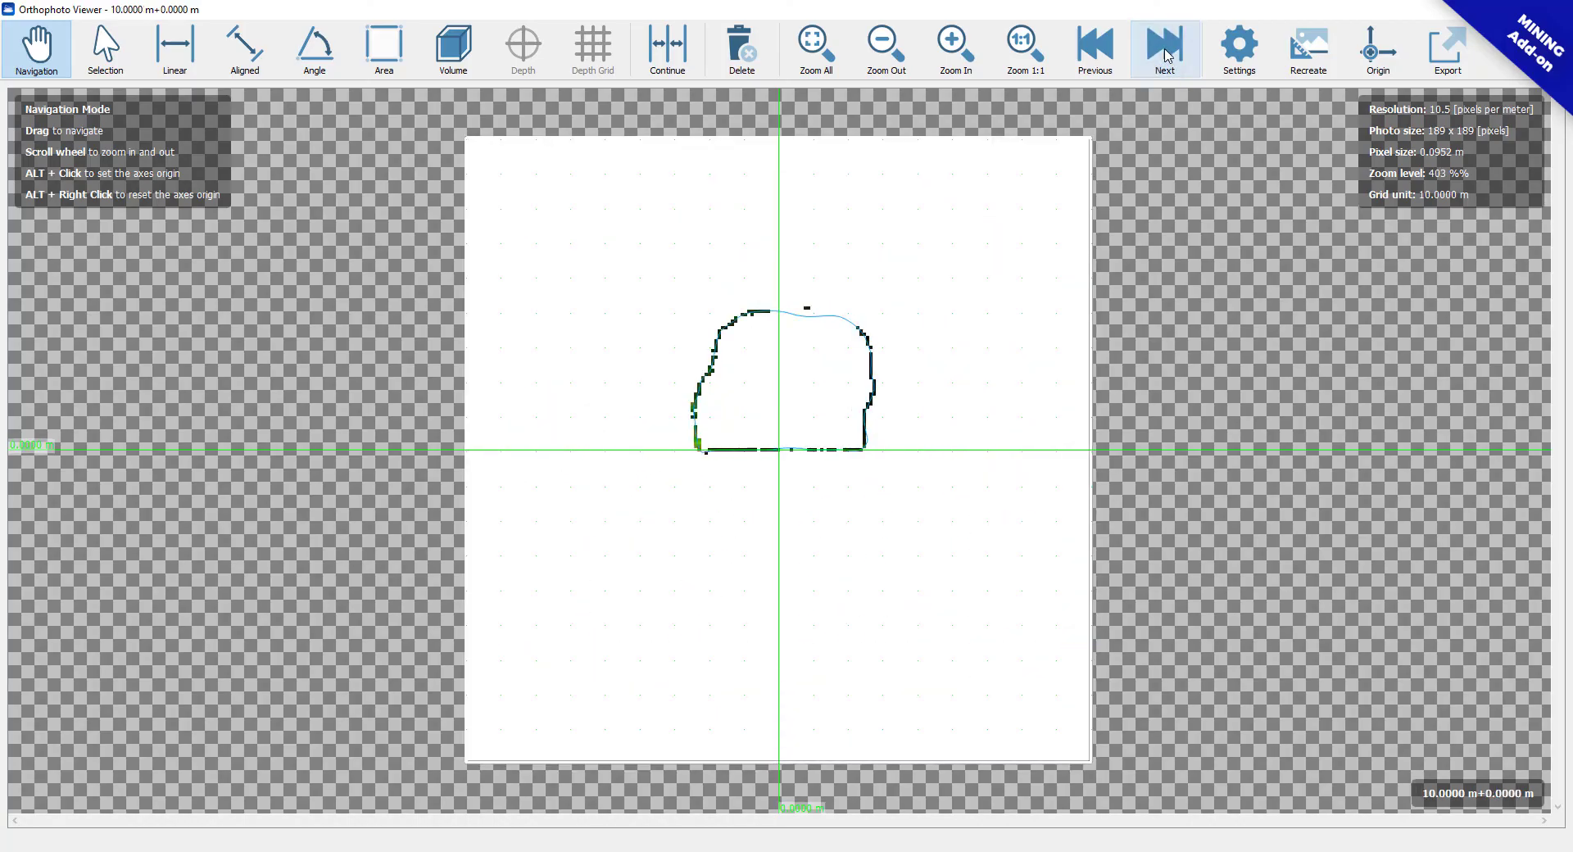
{"action": "left_click", "coordinate": [1168, 56]}
{"action": "left_click", "coordinate": [1169, 56]}
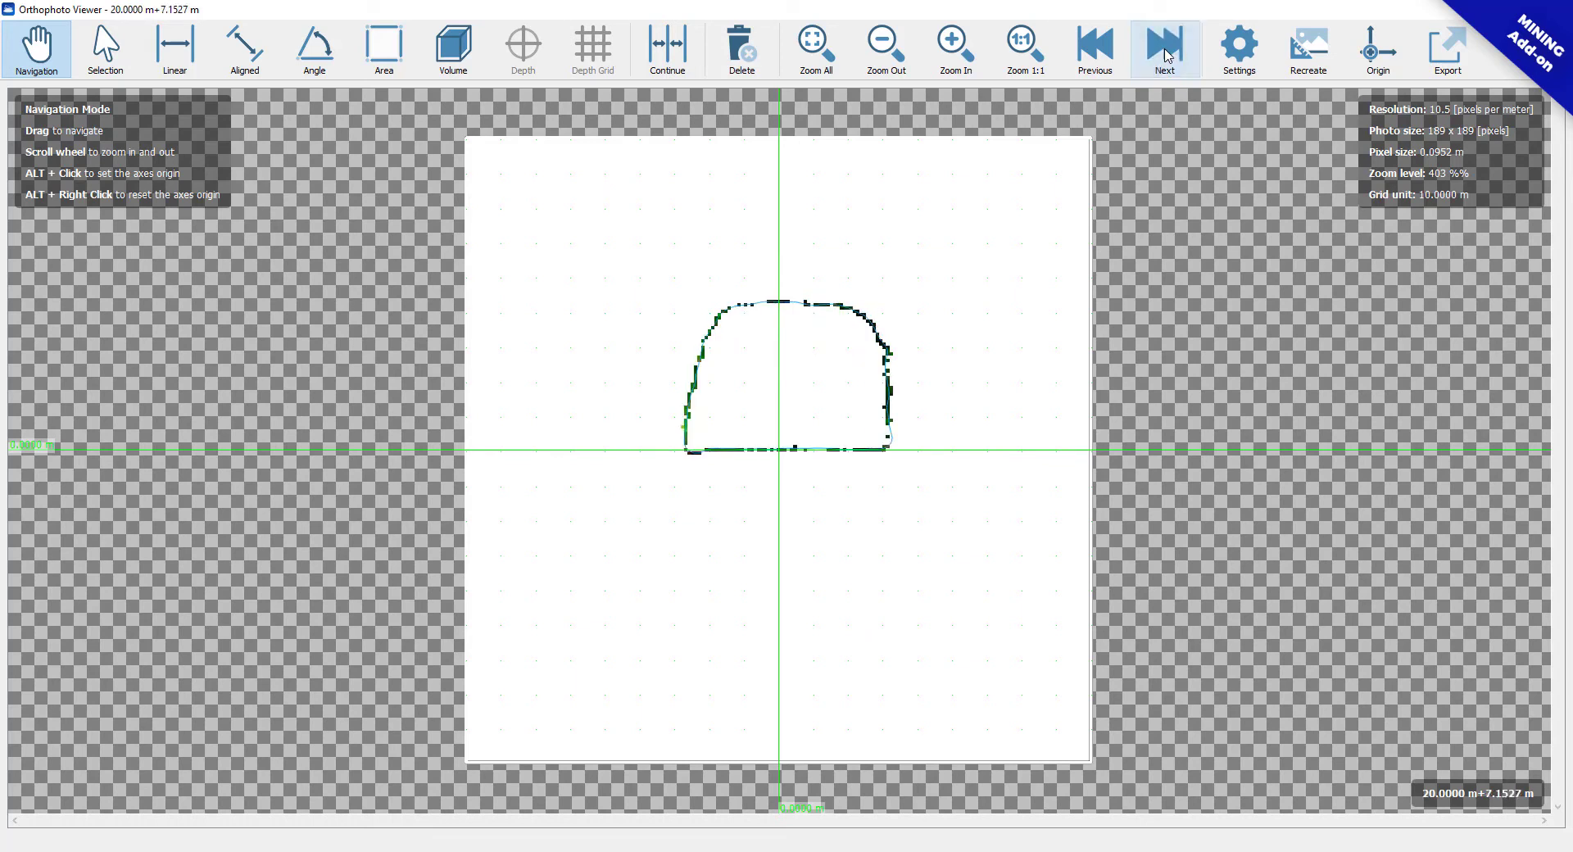
{"action": "left_click", "coordinate": [1379, 49]}
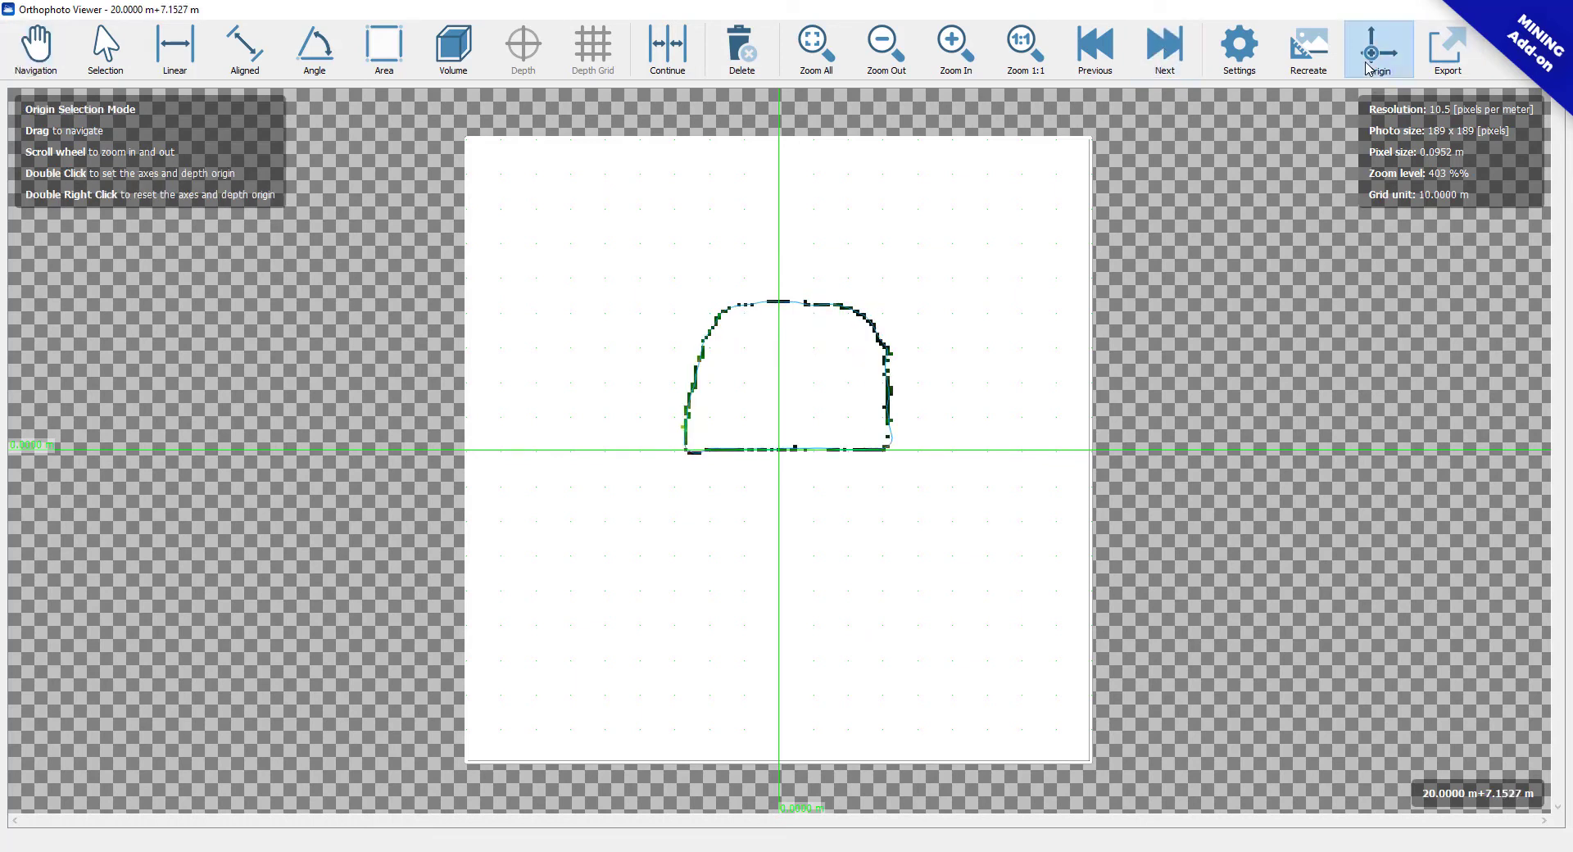
{"action": "double_click", "coordinate": [686, 452]}
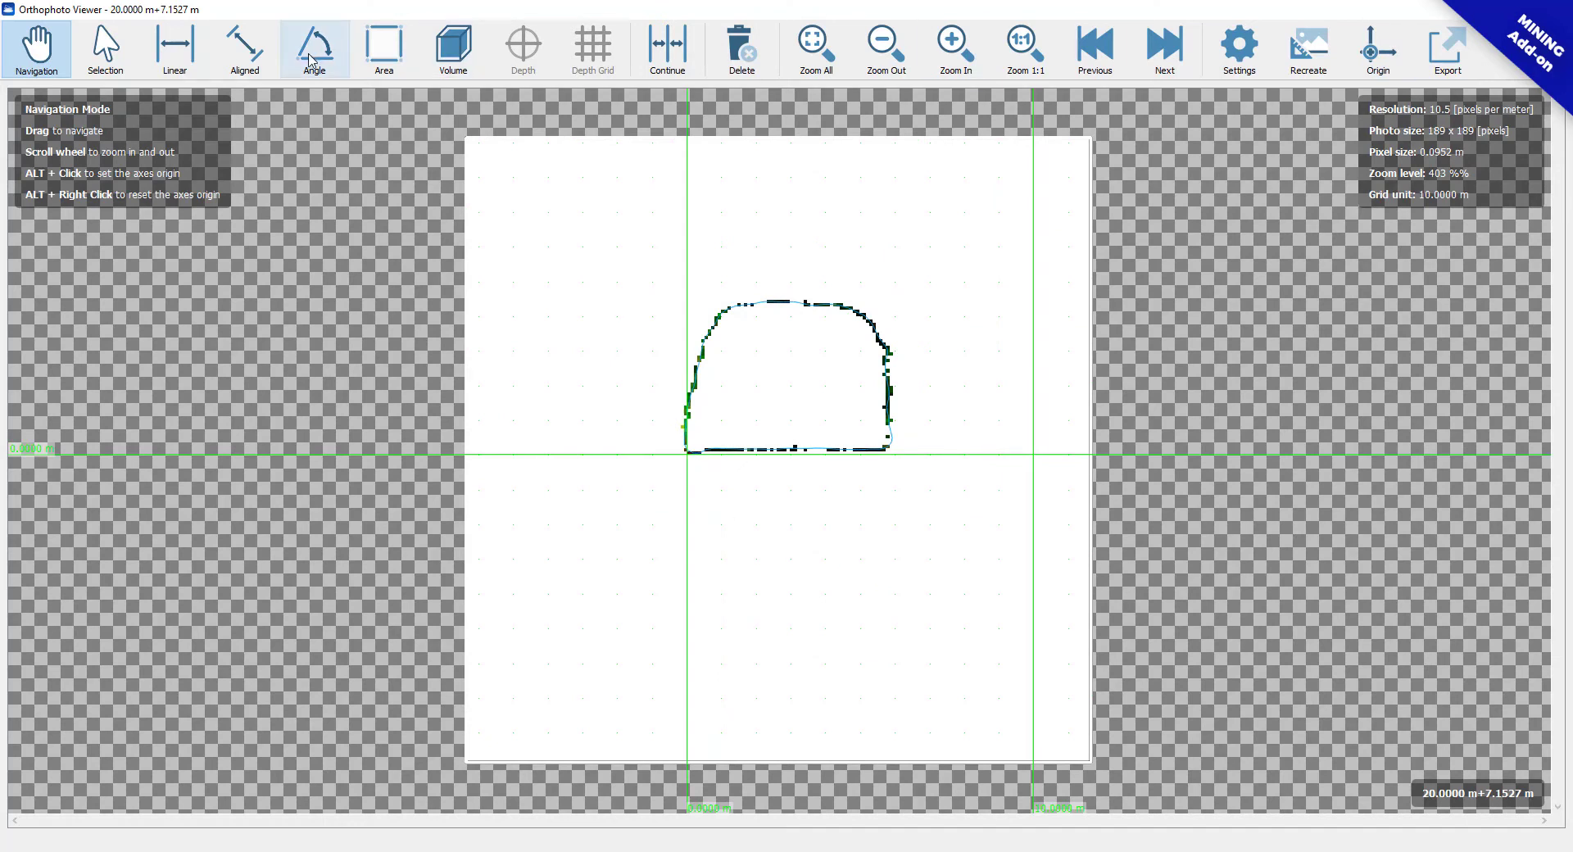
Step: Measure the aligned floor width across the section as 5.9478 m
{"action": "left_click", "coordinate": [245, 48]}
{"action": "left_click", "coordinate": [684, 439]}
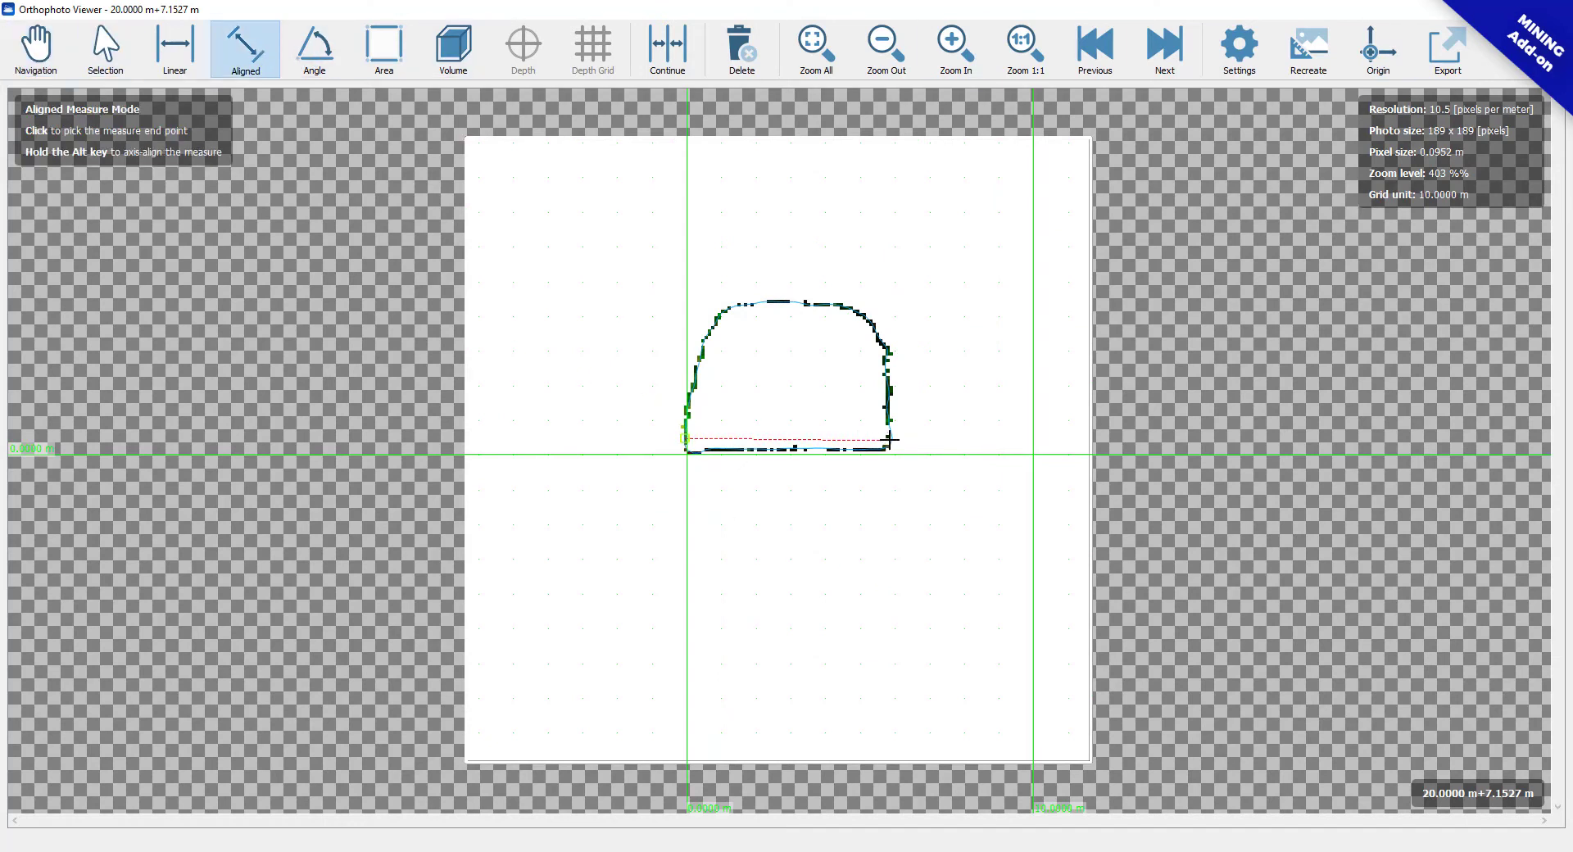
{"action": "left_click", "coordinate": [890, 439]}
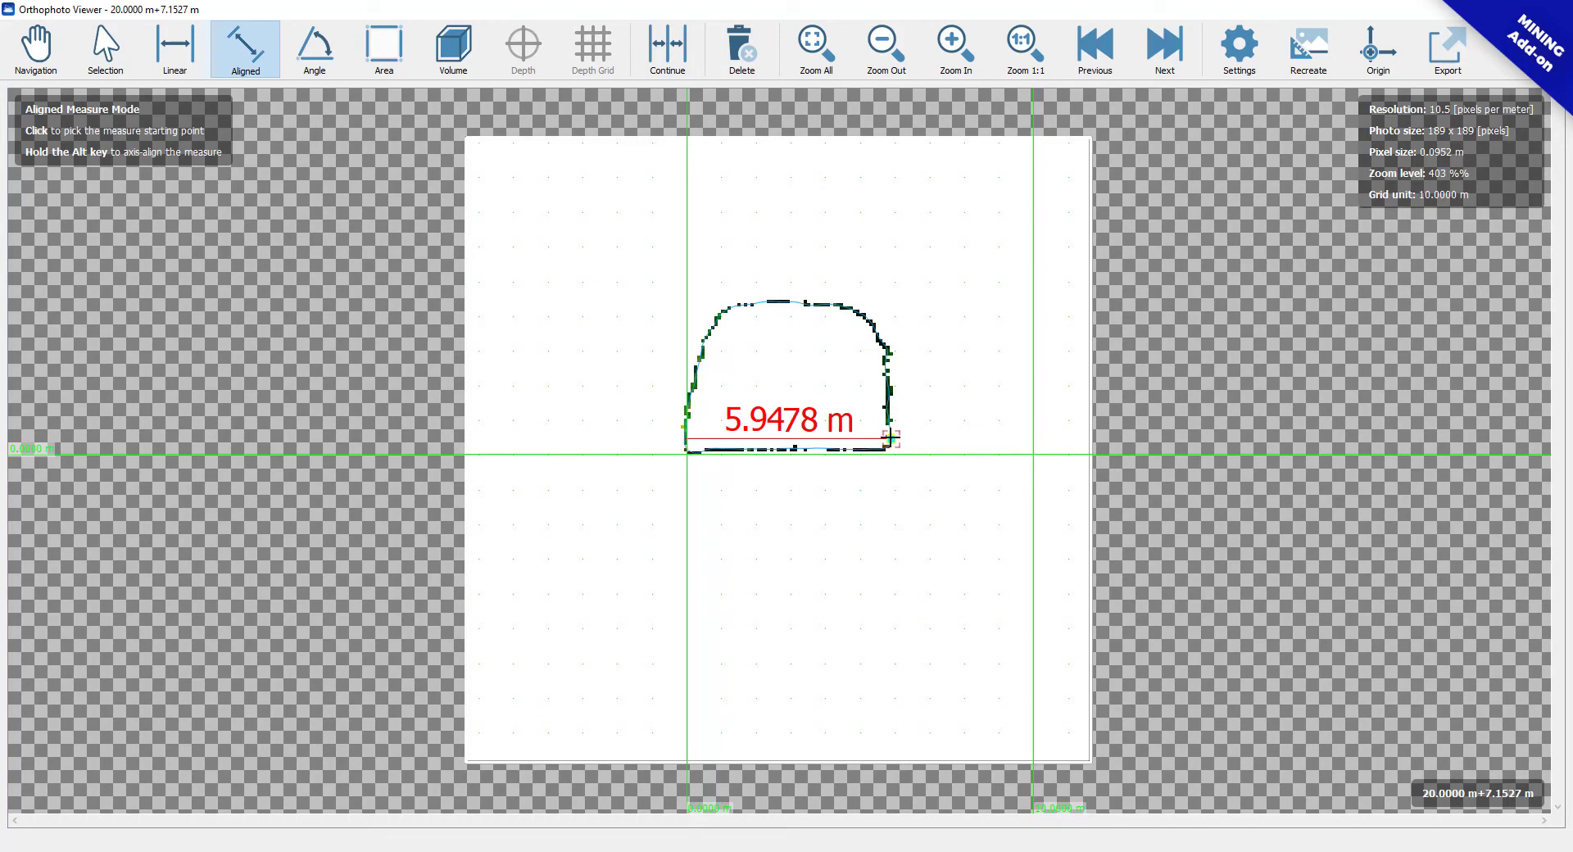
{"action": "key", "text": "Escape"}
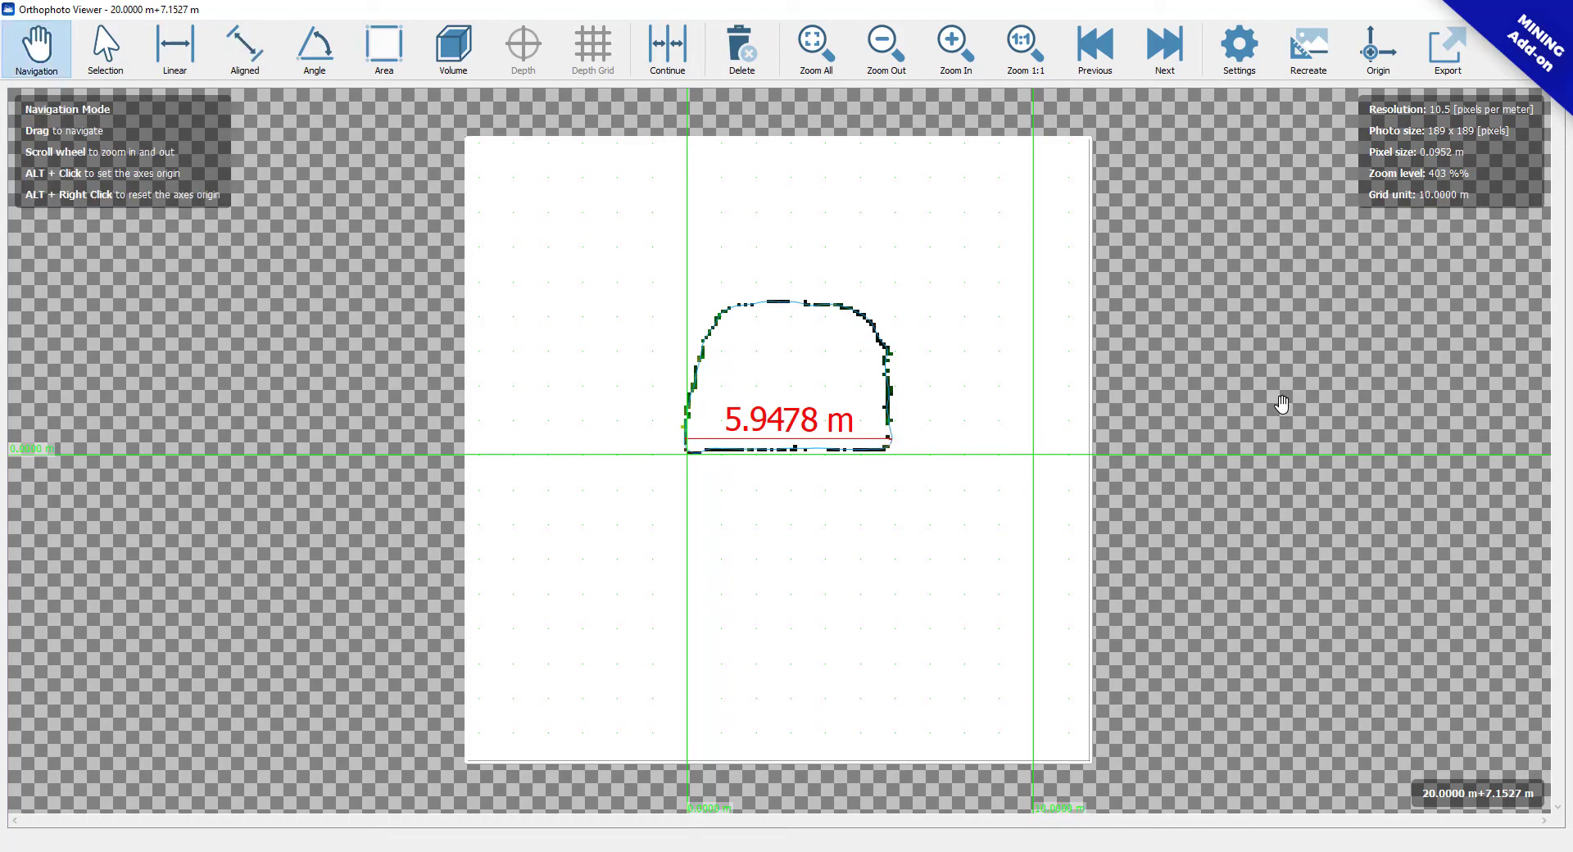
Step: Close the viewer and browse the computed cross-sections, ending on 20.0000 m+7.1527 m
{"action": "key", "text": "alt+F4"}
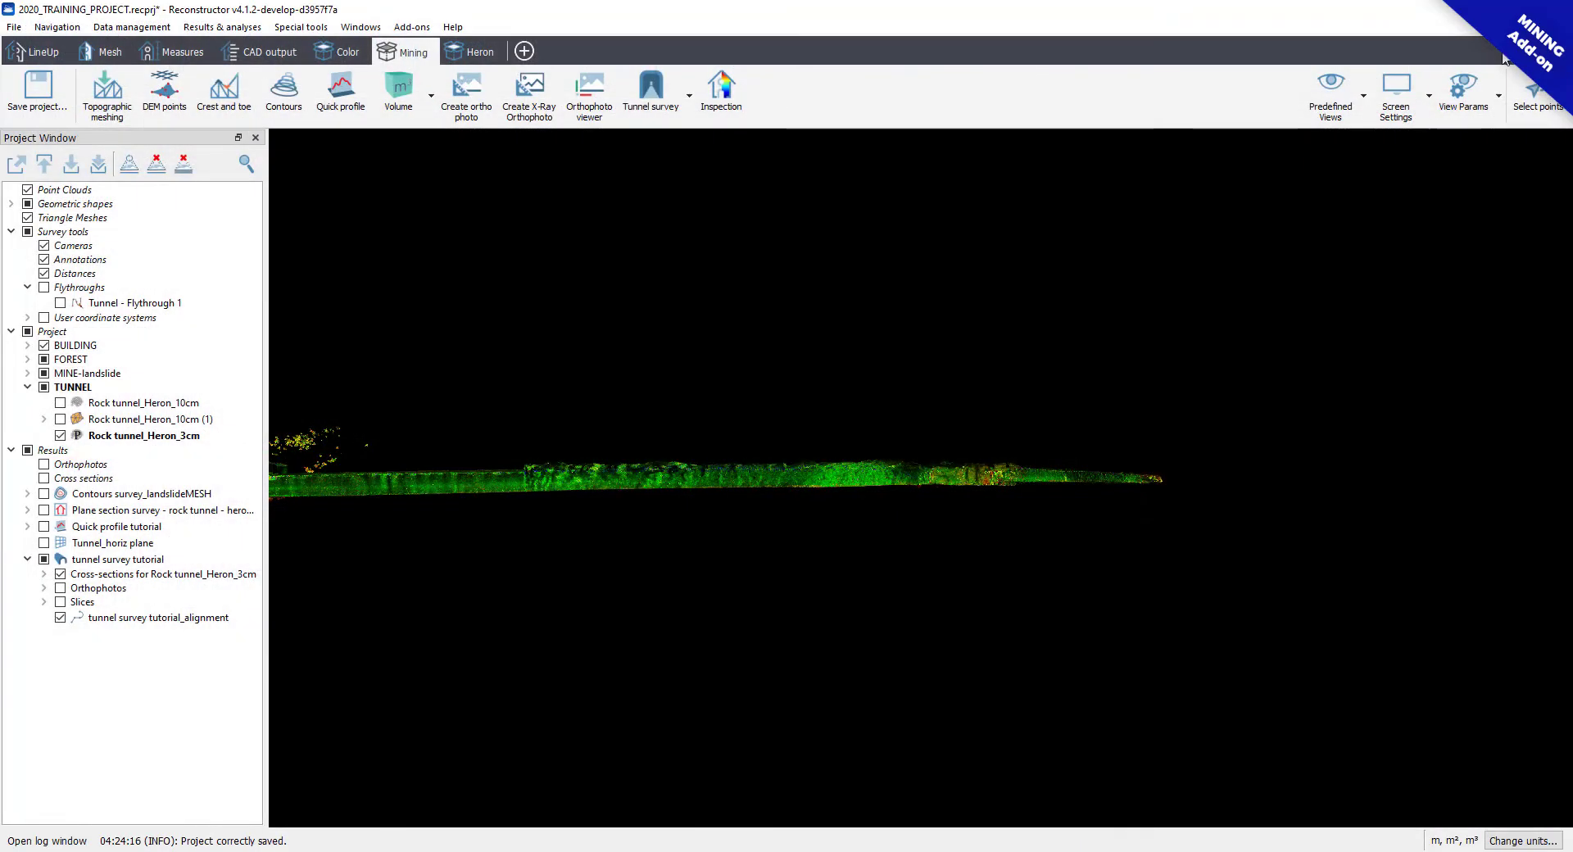
{"action": "left_click", "coordinate": [78, 560]}
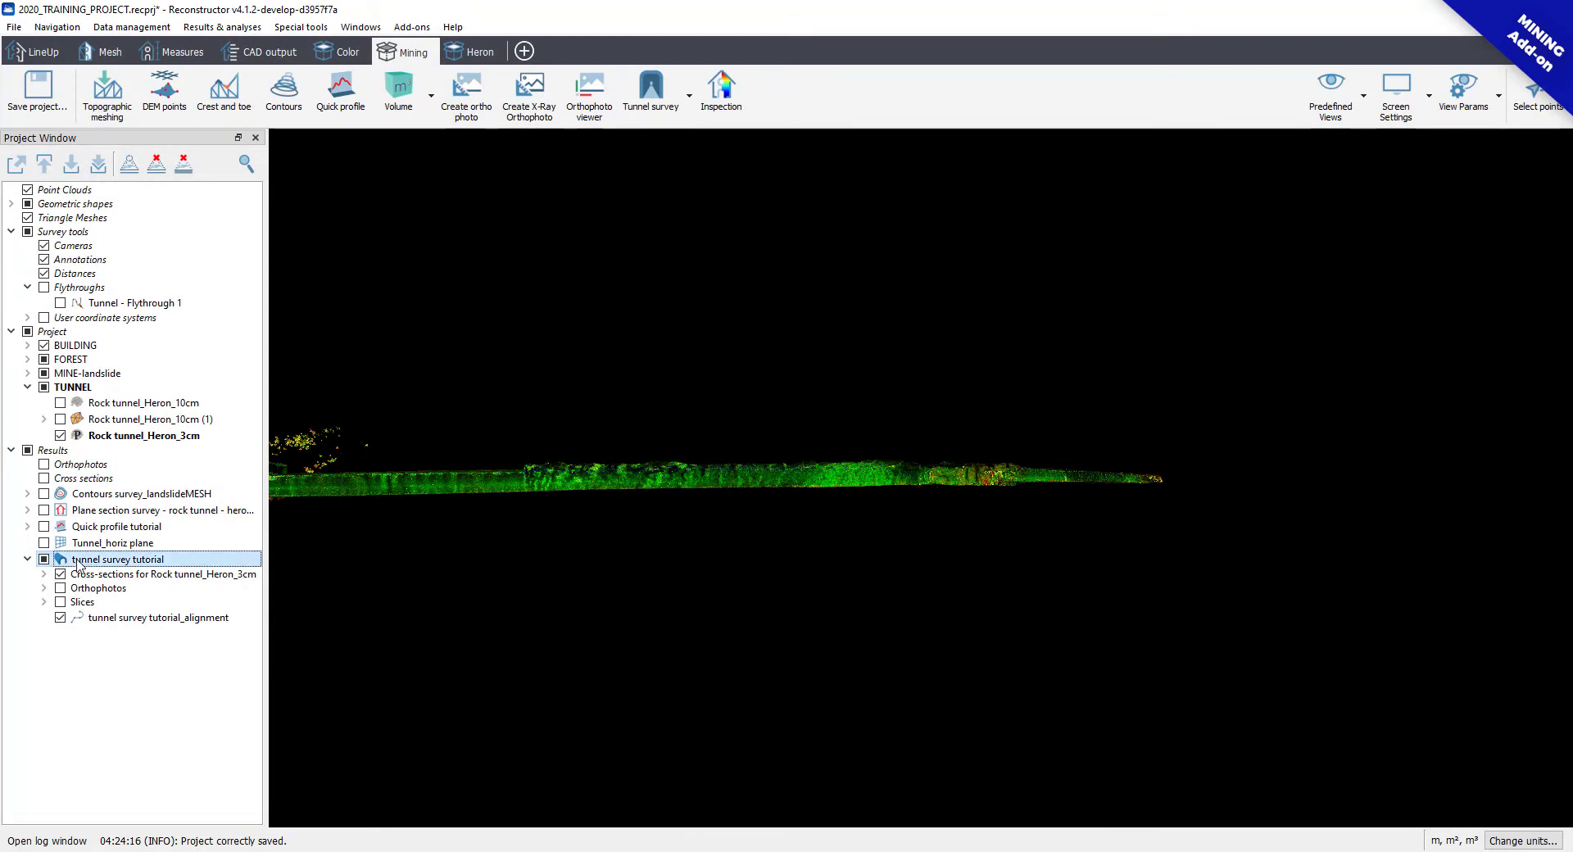
{"action": "left_click", "coordinate": [43, 573]}
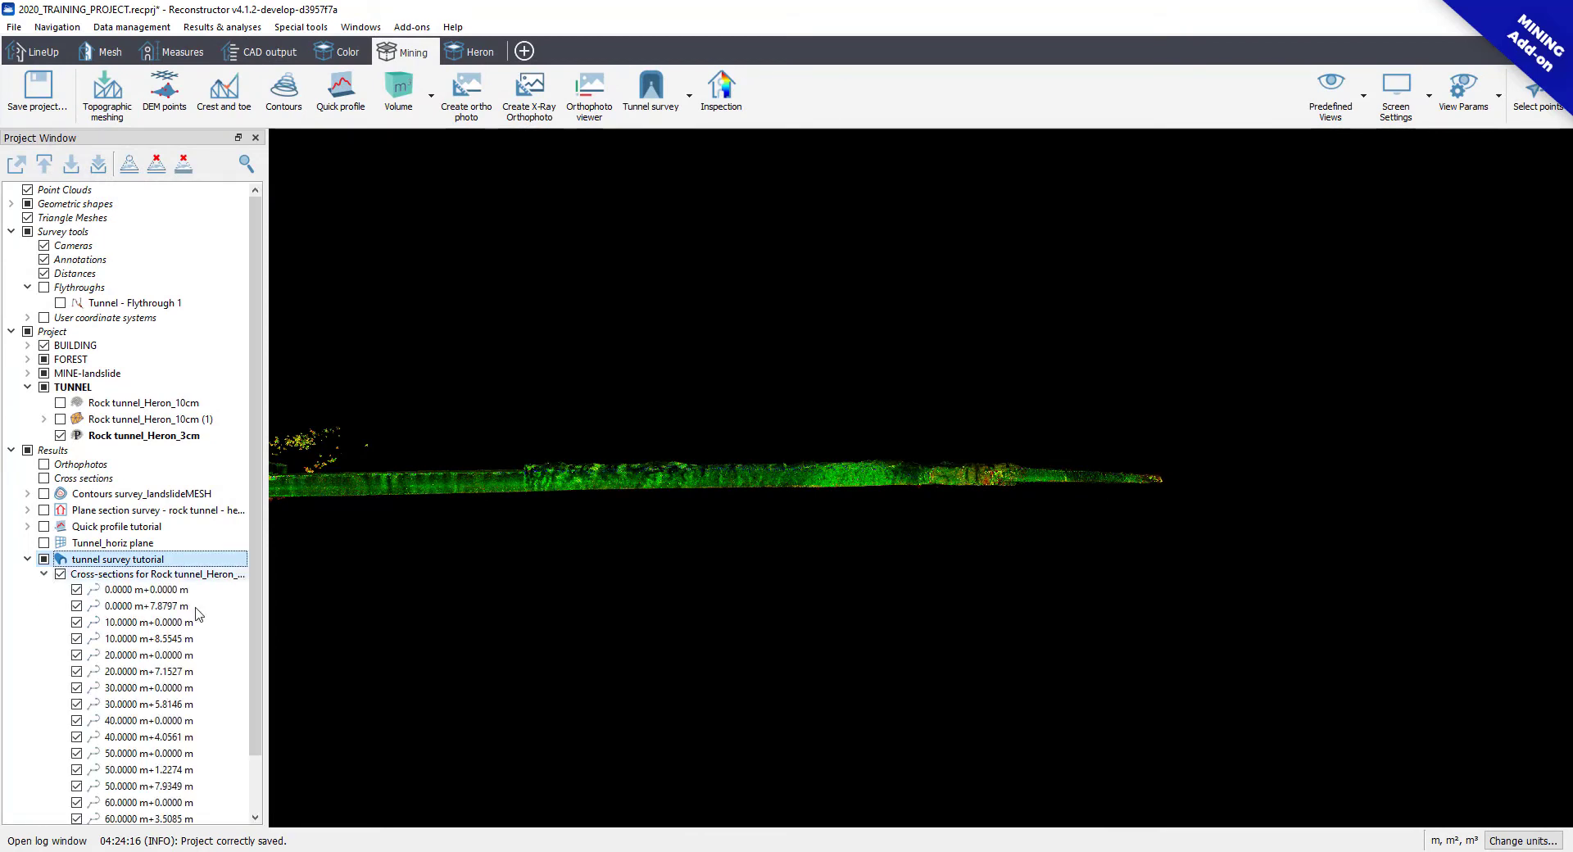
{"action": "scroll", "coordinate": [205, 611], "scroll_direction": "down", "scroll_amount": 2}
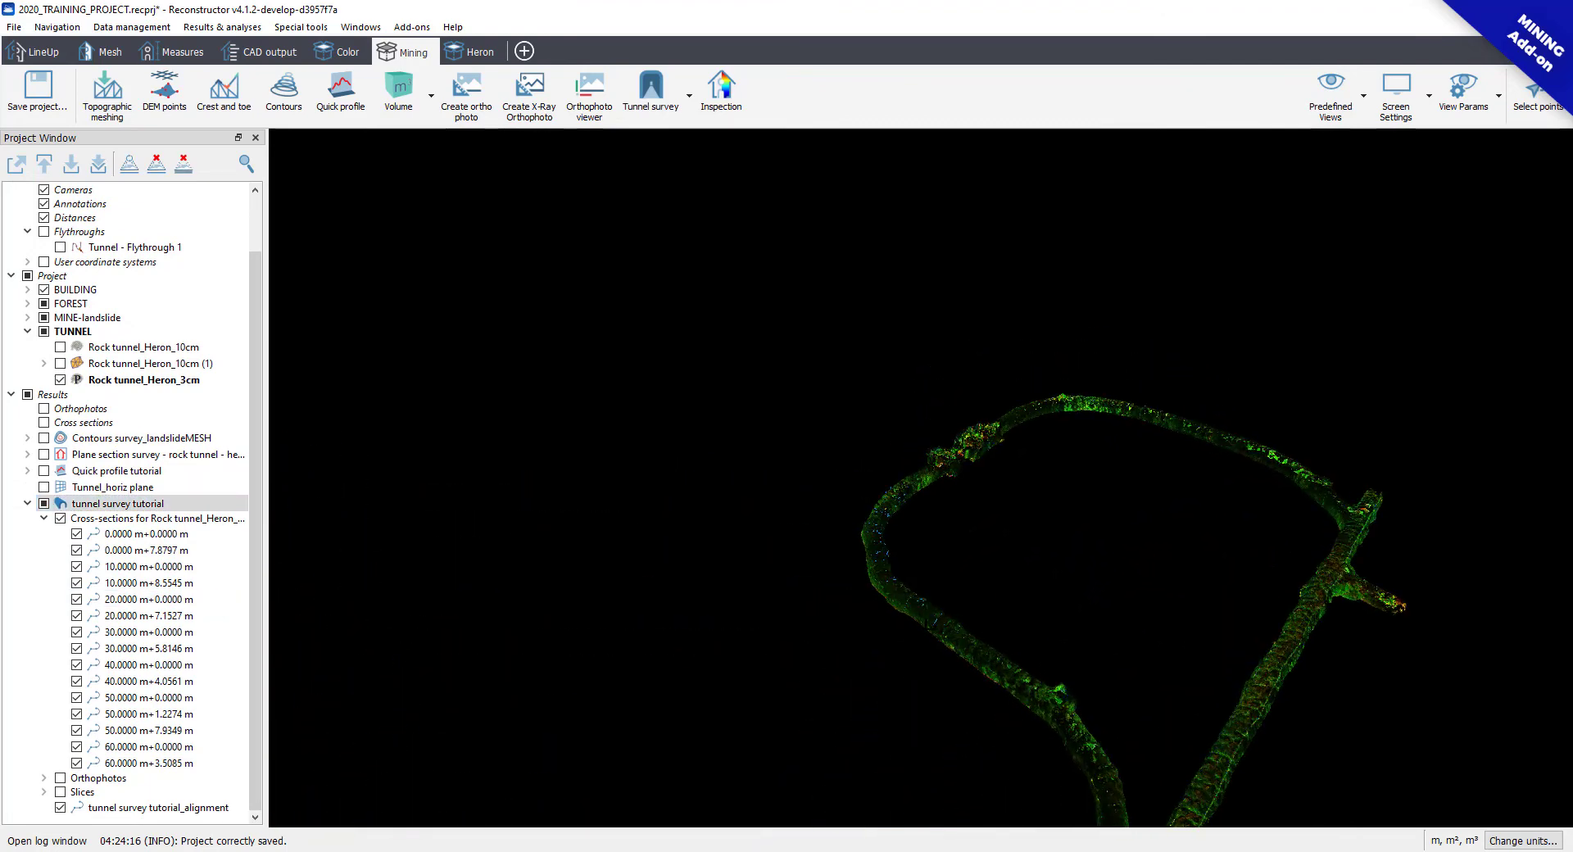
{"action": "left_click", "coordinate": [166, 697]}
{"action": "key", "text": "Down"}
{"action": "key", "text": "Down"}
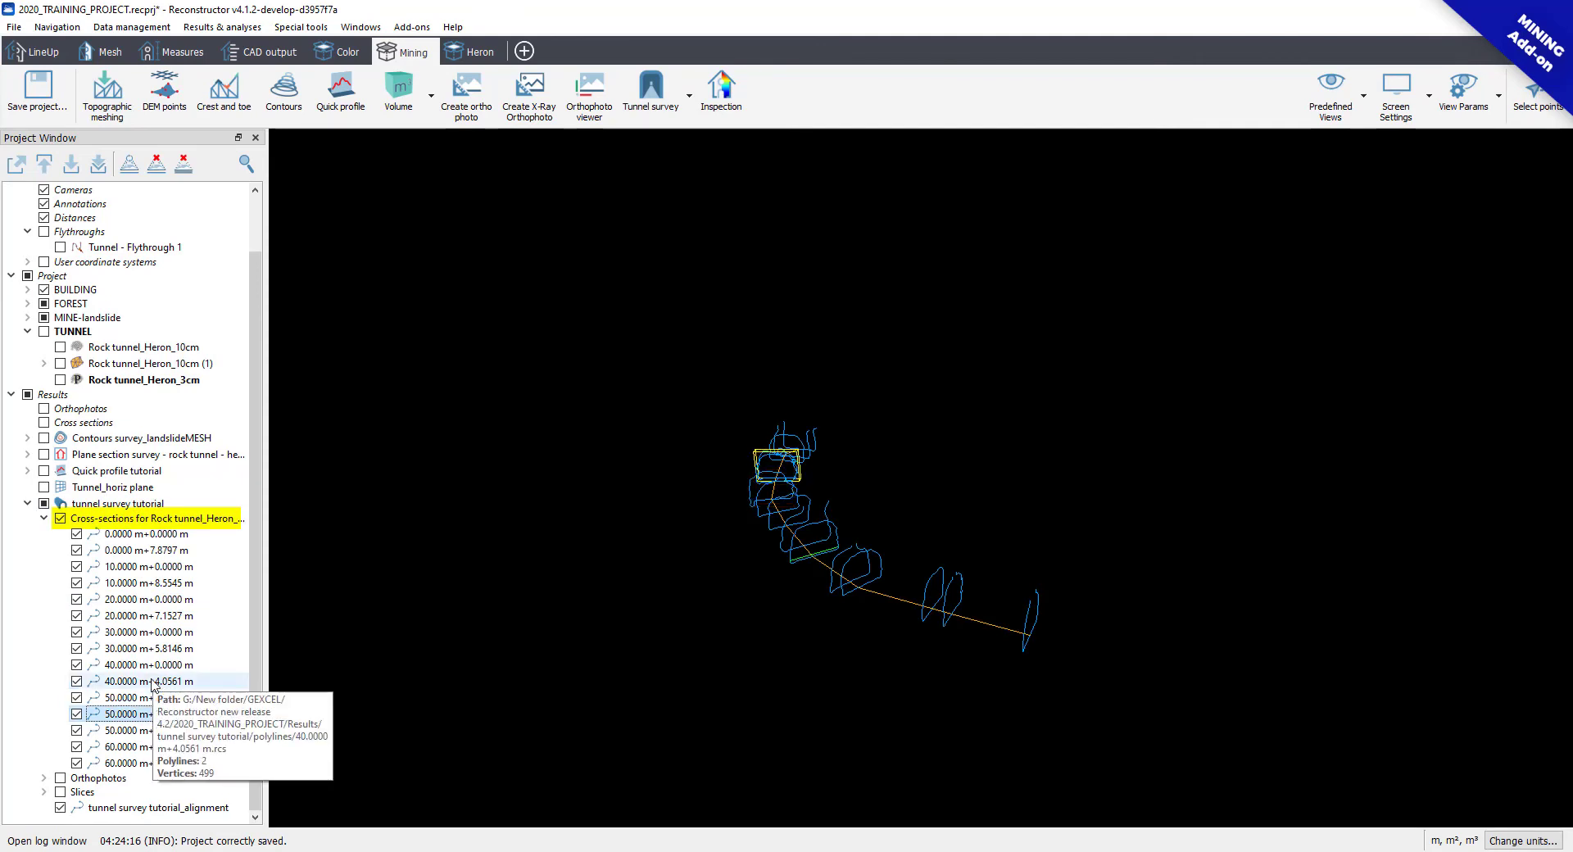
{"action": "key", "text": "Down"}
{"action": "key", "text": "Down"}
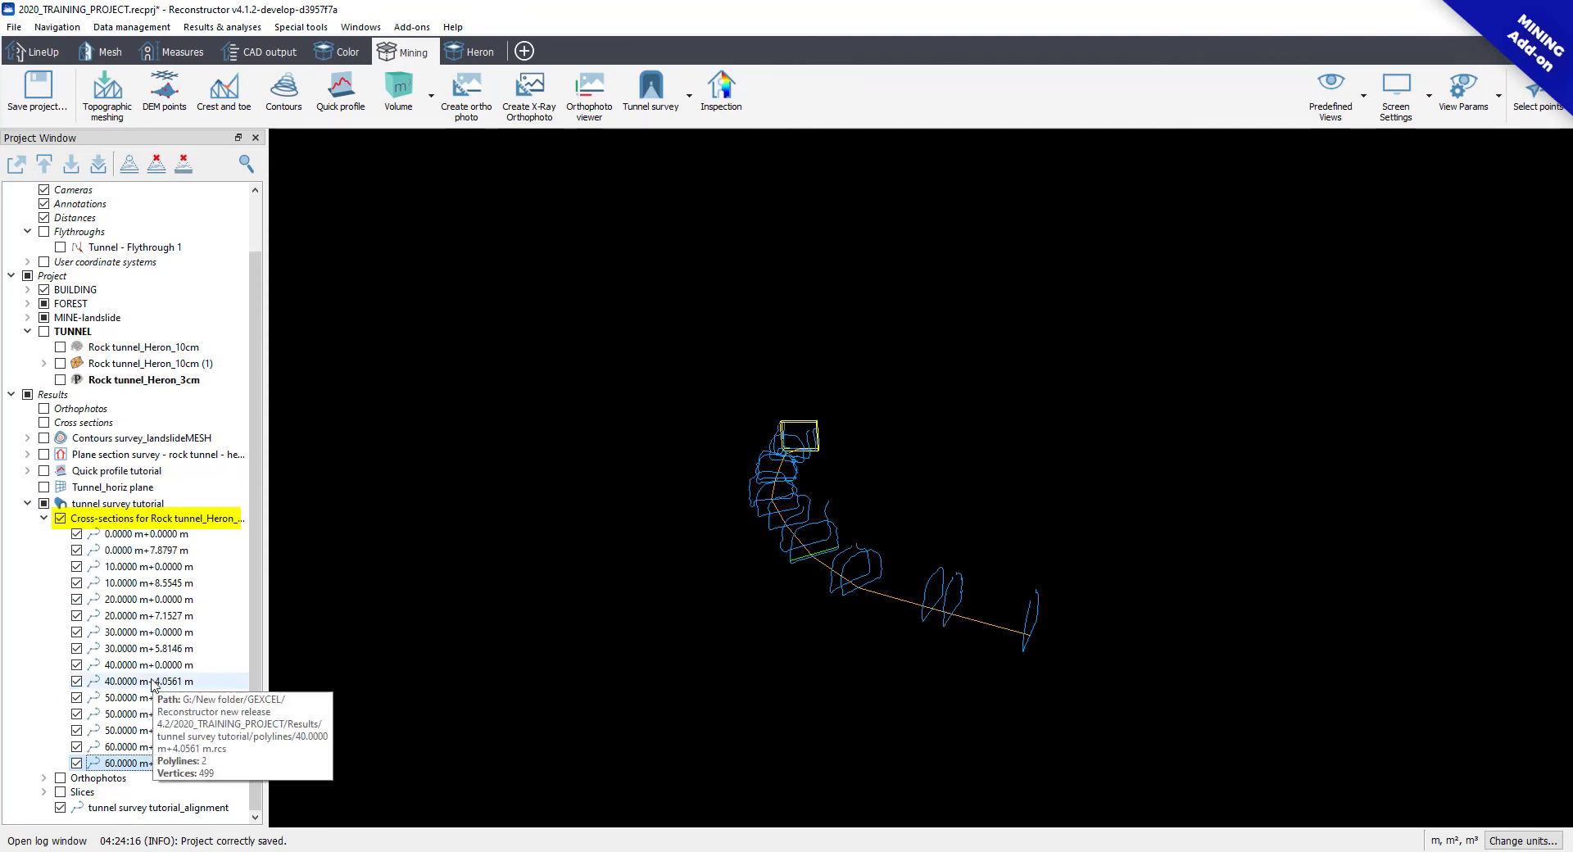
{"action": "key", "text": "Up"}
{"action": "key", "text": "Up"}
{"action": "key", "text": "Up"}
{"action": "key", "text": "Up"}
{"action": "key", "text": "Up"}
{"action": "key", "text": "Up"}
{"action": "key", "text": "Up"}
{"action": "key", "text": "Up"}
{"action": "key", "text": "Up"}
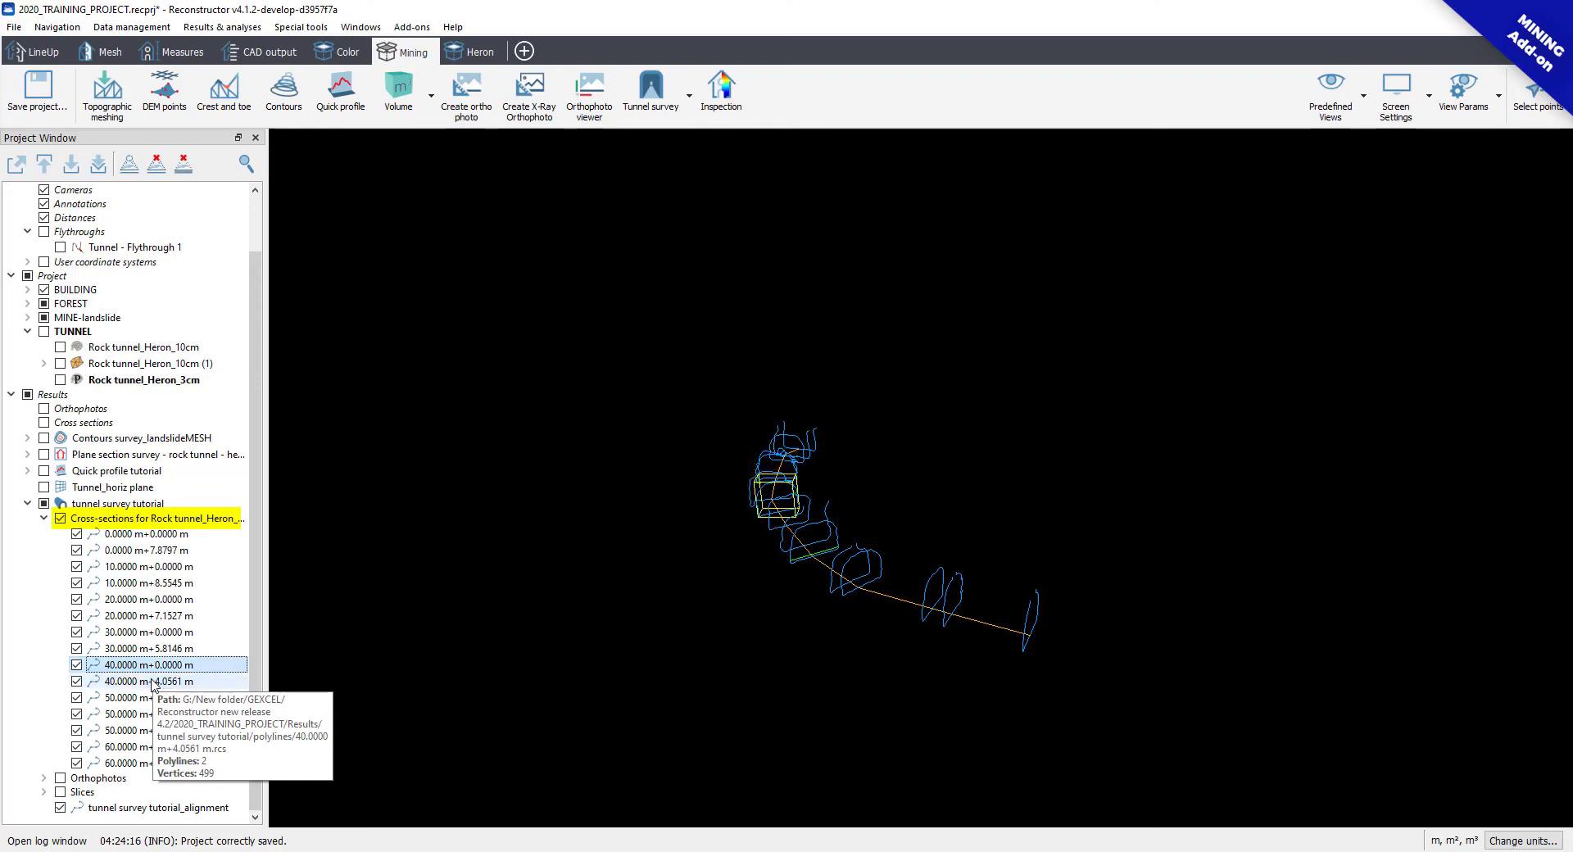
{"action": "key", "text": "Up"}
{"action": "key", "text": "Up"}
{"action": "key", "text": "Up"}
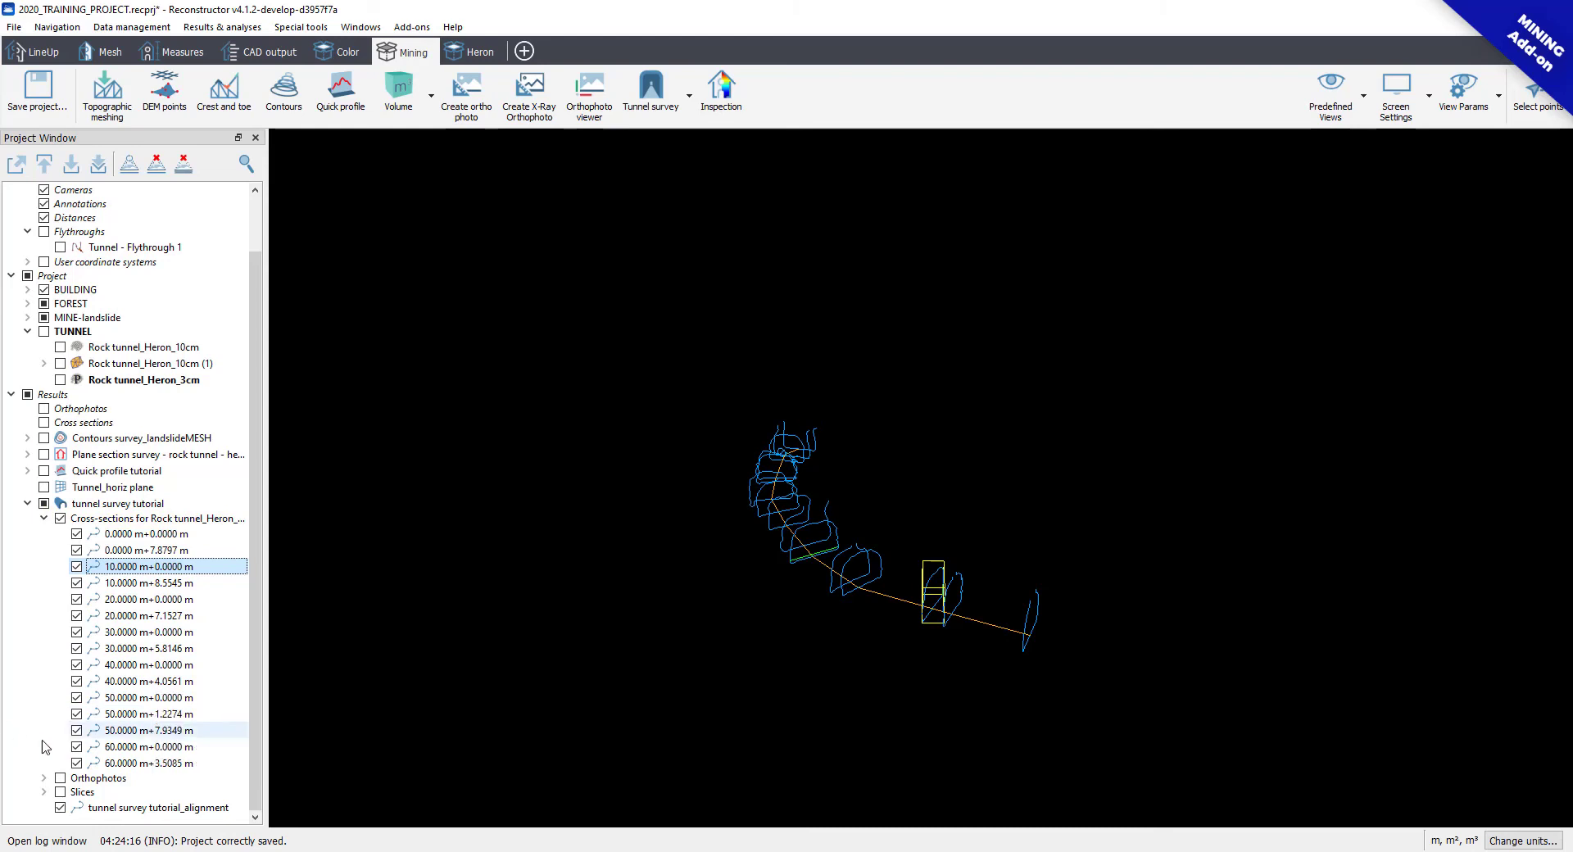
Step: Expand Orthophotos and select the saved measurement under the 20.0000 m+7.1527 m orthophoto
{"action": "left_click", "coordinate": [43, 778]}
{"action": "scroll", "coordinate": [178, 776], "scroll_direction": "down", "scroll_amount": 1}
{"action": "scroll", "coordinate": [179, 776], "scroll_direction": "down", "scroll_amount": 2}
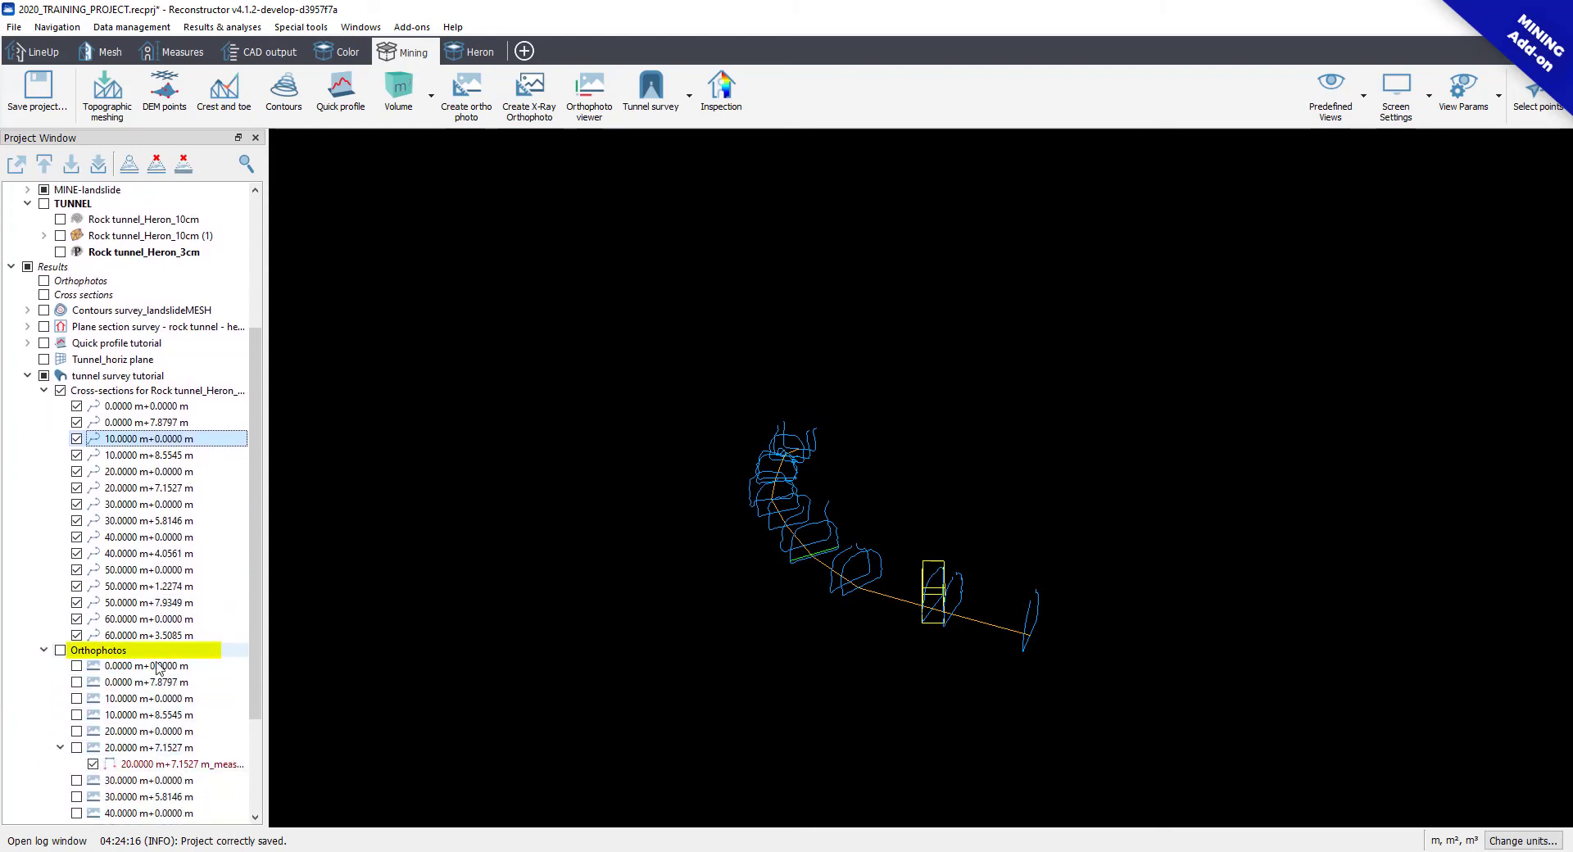
{"action": "scroll", "coordinate": [169, 706], "scroll_direction": "down", "scroll_amount": 2}
{"action": "left_click", "coordinate": [170, 703]}
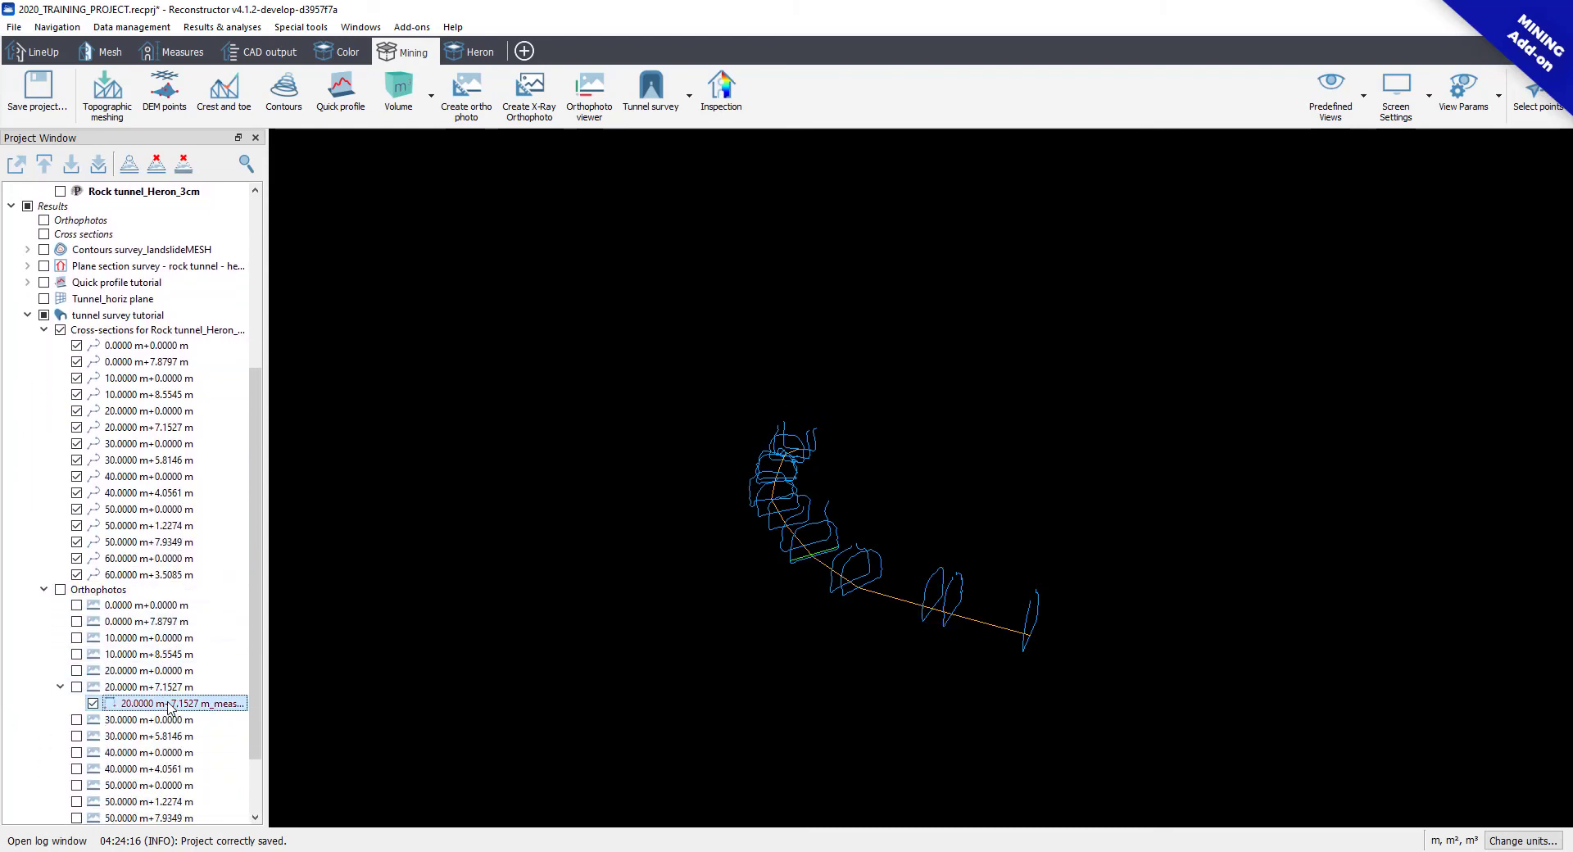
{"action": "scroll", "coordinate": [169, 706], "scroll_direction": "down", "scroll_amount": 3}
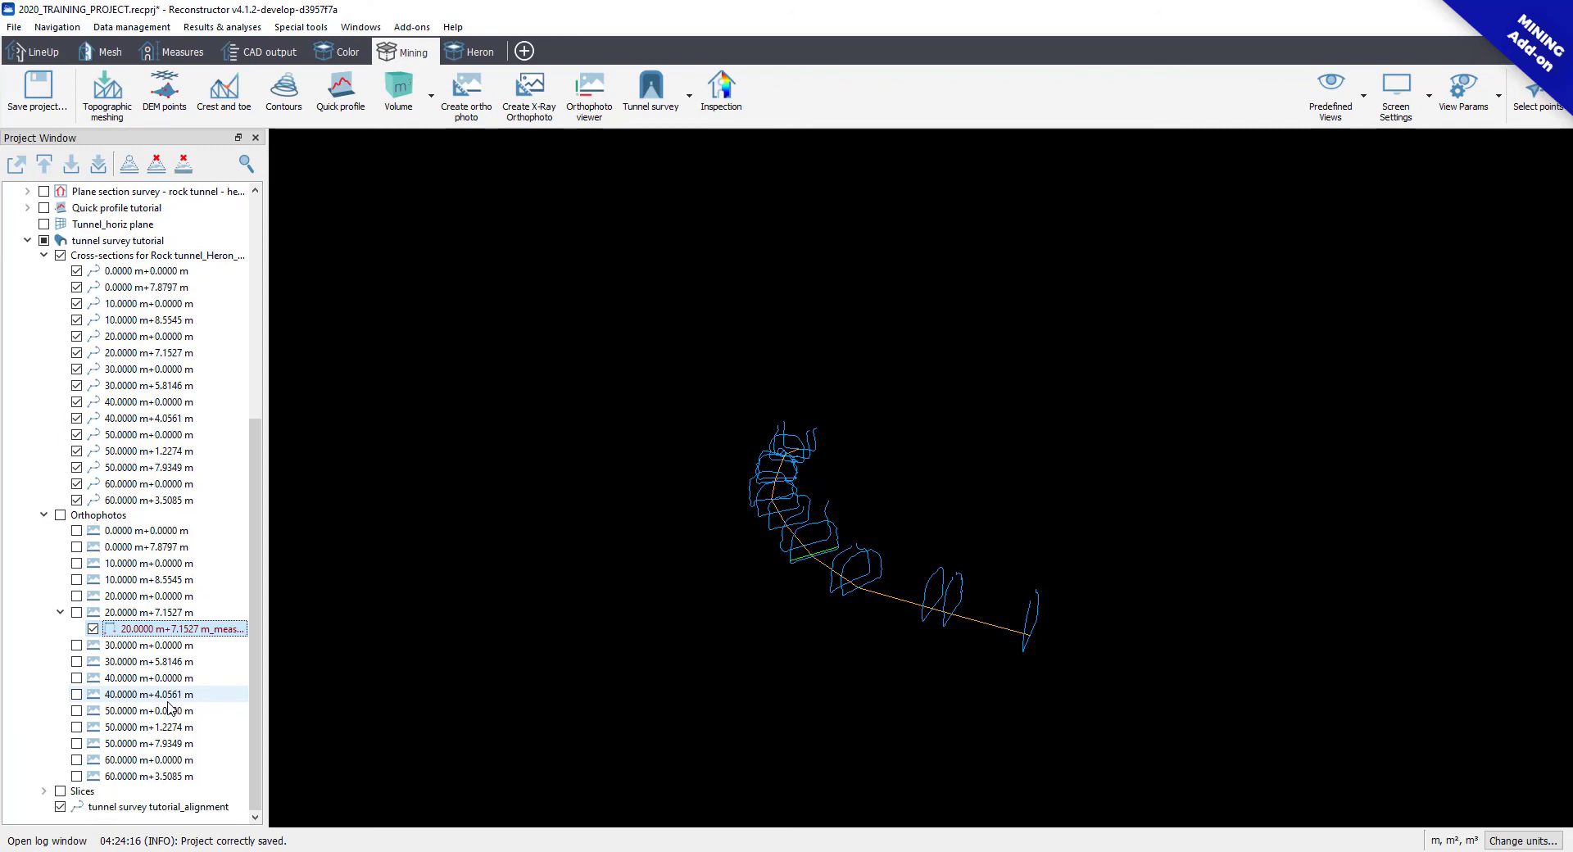